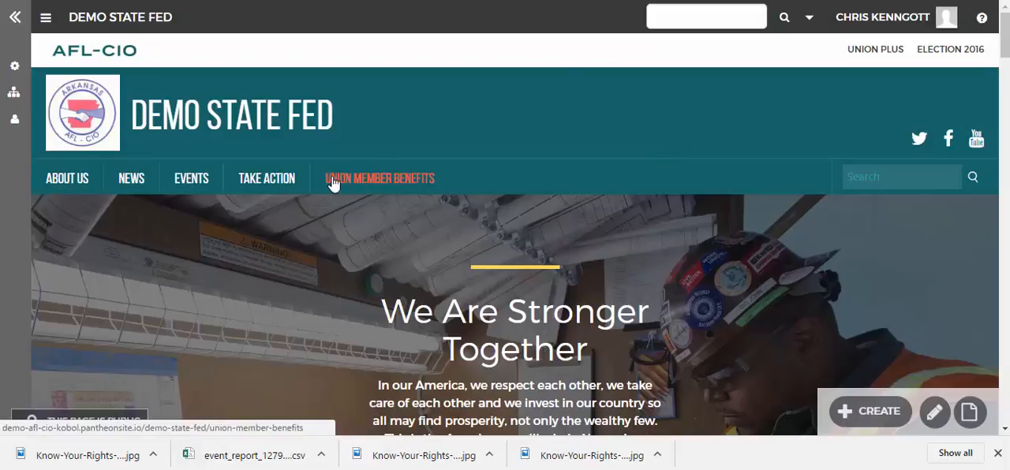
{"action": "scroll", "coordinate": [614, 148], "scroll_direction": "down", "scroll_amount": 2}
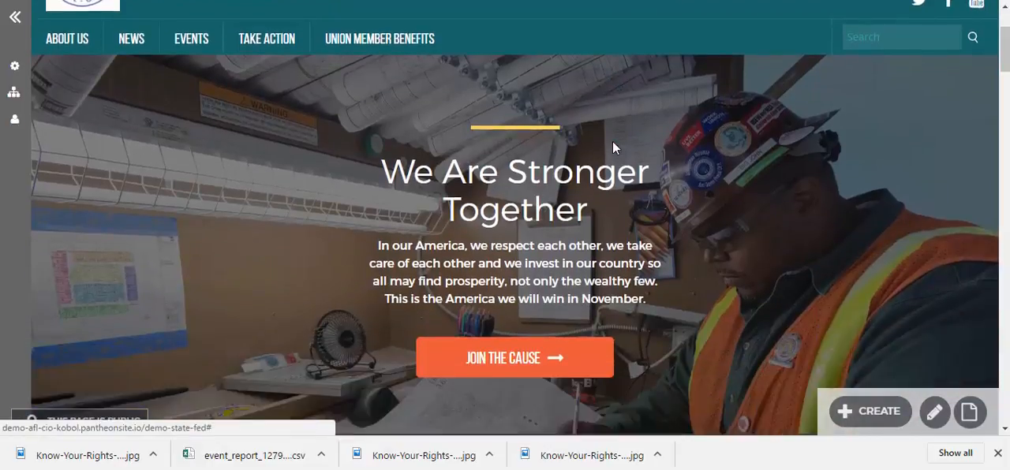
{"action": "scroll", "coordinate": [614, 148], "scroll_direction": "up", "scroll_amount": 1}
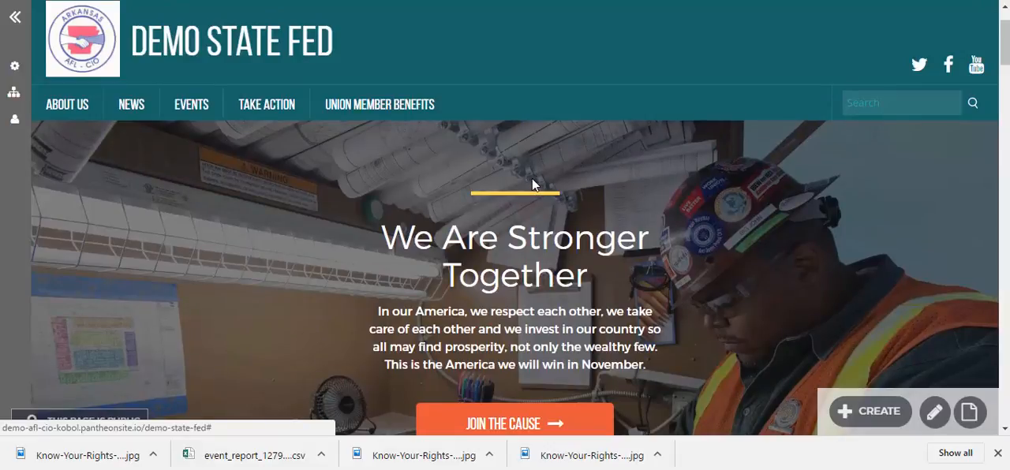
{"action": "left_click", "coordinate": [835, 412]}
{"action": "left_click", "coordinate": [16, 19]}
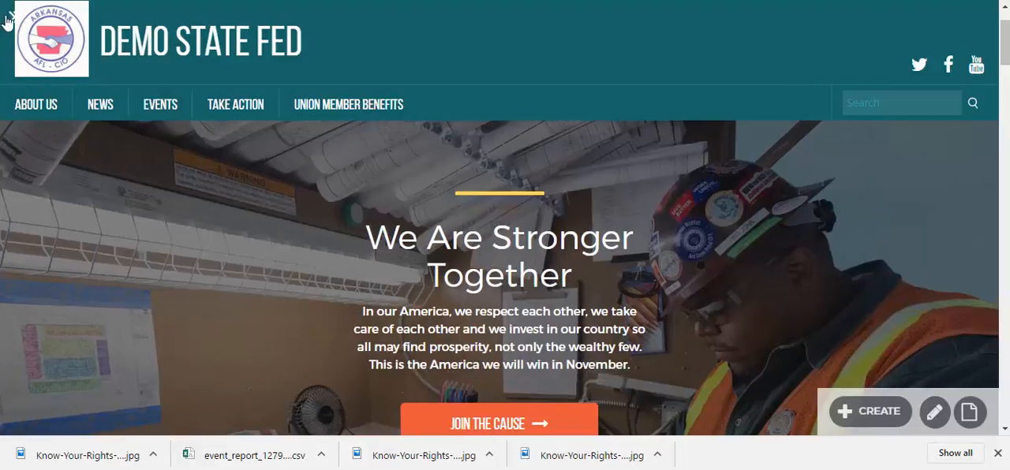
{"action": "left_click", "coordinate": [14, 20]}
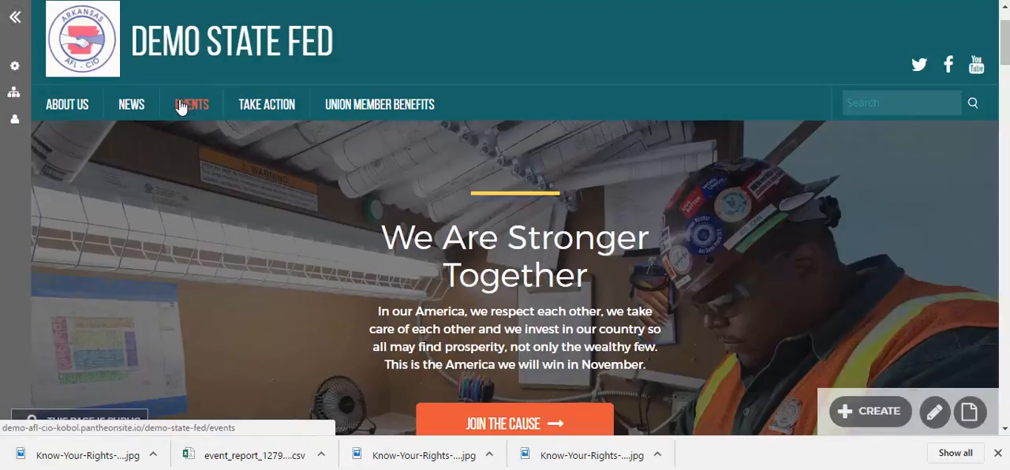
Step: Open the site's Take Action page and look over the actions listed there
{"action": "left_click", "coordinate": [254, 114]}
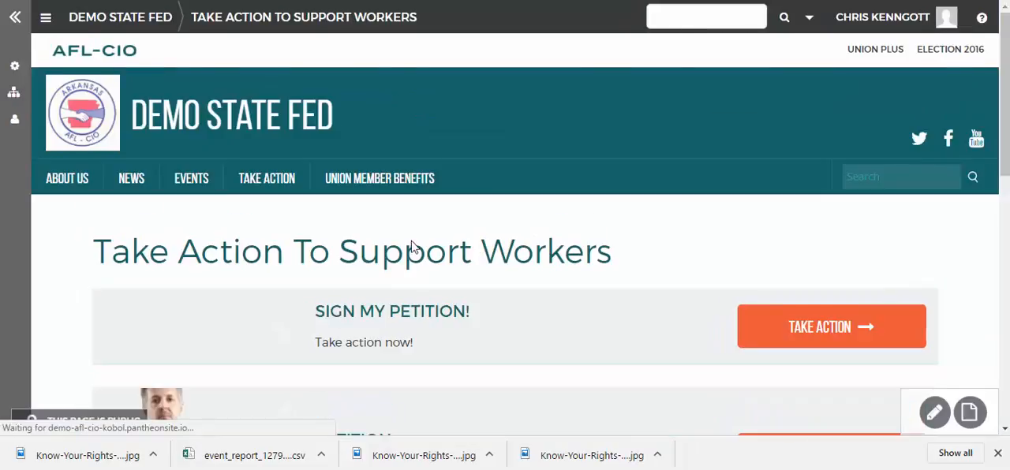
{"action": "scroll", "coordinate": [418, 249], "scroll_direction": "down", "scroll_amount": 3}
{"action": "scroll", "coordinate": [418, 249], "scroll_direction": "down", "scroll_amount": 3}
{"action": "scroll", "coordinate": [419, 248], "scroll_direction": "up", "scroll_amount": 5}
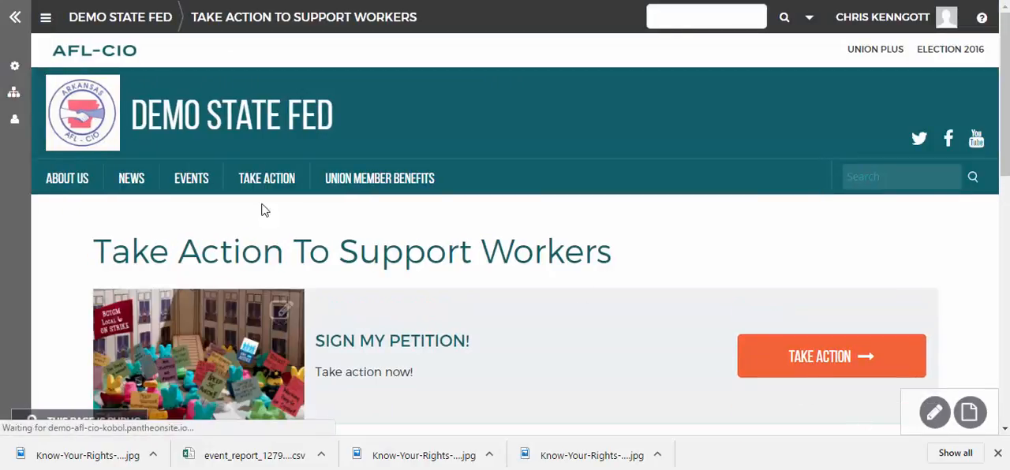
Step: Return to the site's homepage and open the form for creating an Action
{"action": "left_click", "coordinate": [299, 111]}
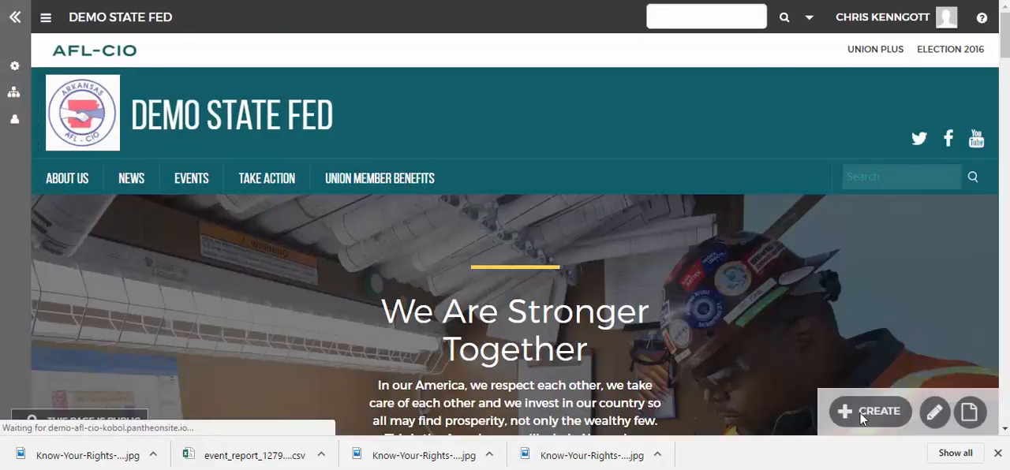
{"action": "left_click", "coordinate": [869, 413]}
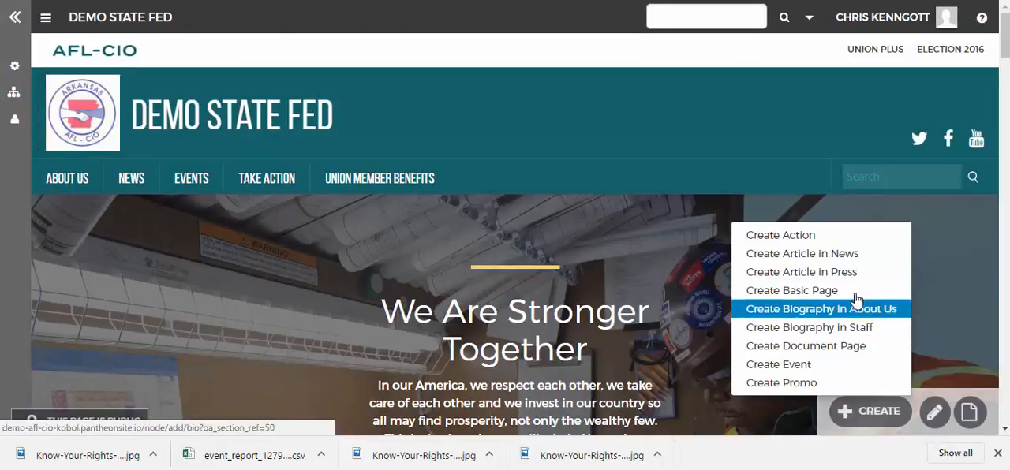
{"action": "left_click", "coordinate": [834, 240]}
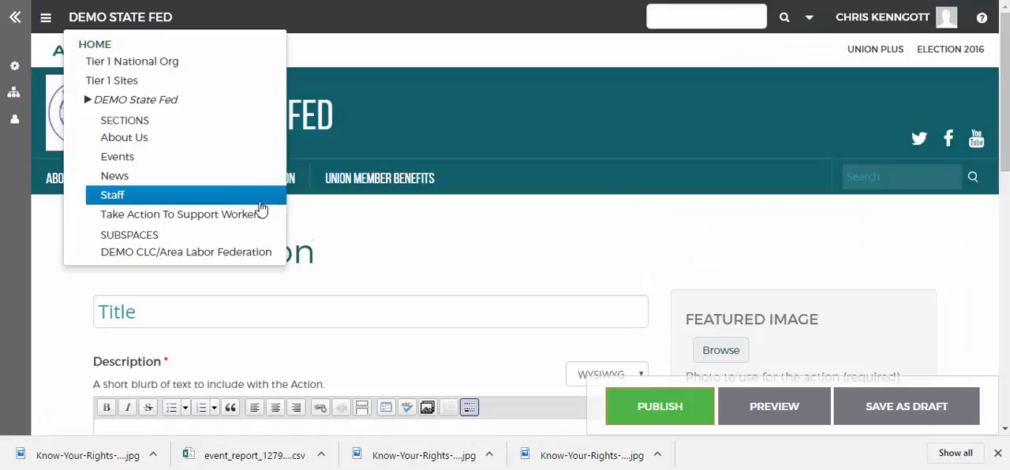
Step: Go back to the DEMO State Fed space and start a new Action from its homepage
{"action": "left_click", "coordinate": [263, 127]}
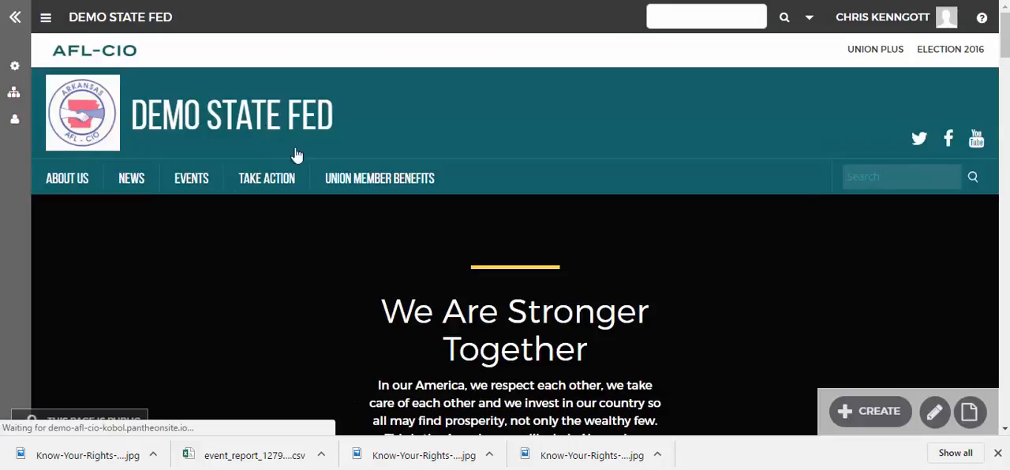
{"action": "left_click", "coordinate": [865, 417]}
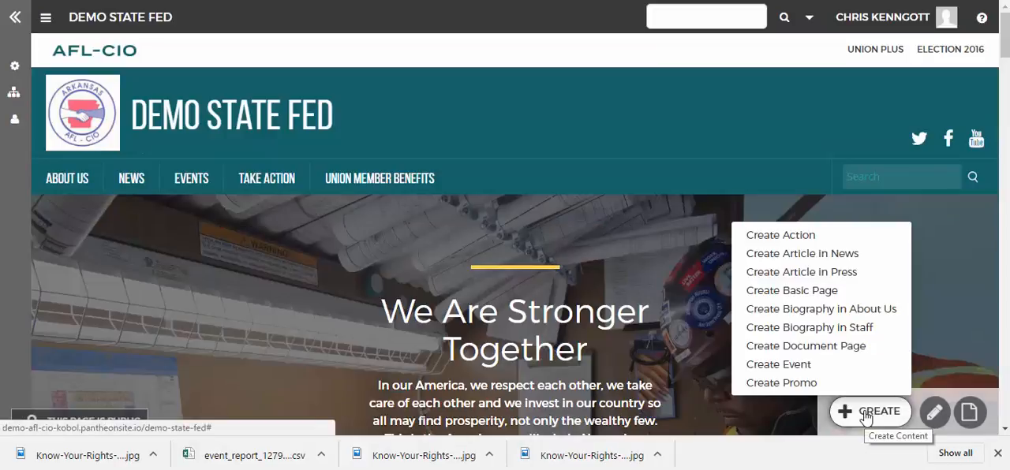
{"action": "left_click", "coordinate": [816, 235]}
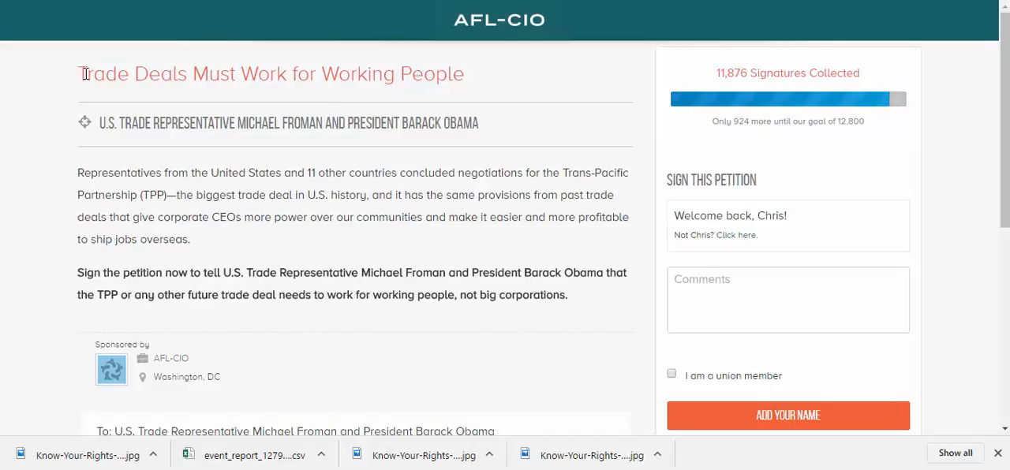
Step: Copy the petition's headline into the Action's title so it reads "Trade Deals Must Work for Working People"
{"action": "left_click_drag", "start_coordinate": [86, 74], "coordinate": [469, 77]}
{"action": "key", "text": "ctrl+c"}
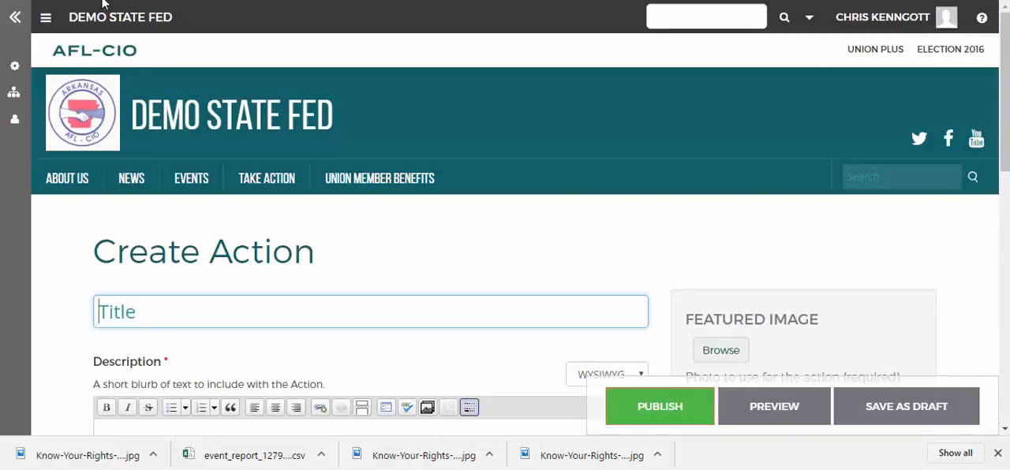
{"action": "left_click", "coordinate": [162, 311]}
{"action": "key", "text": "ctrl+v"}
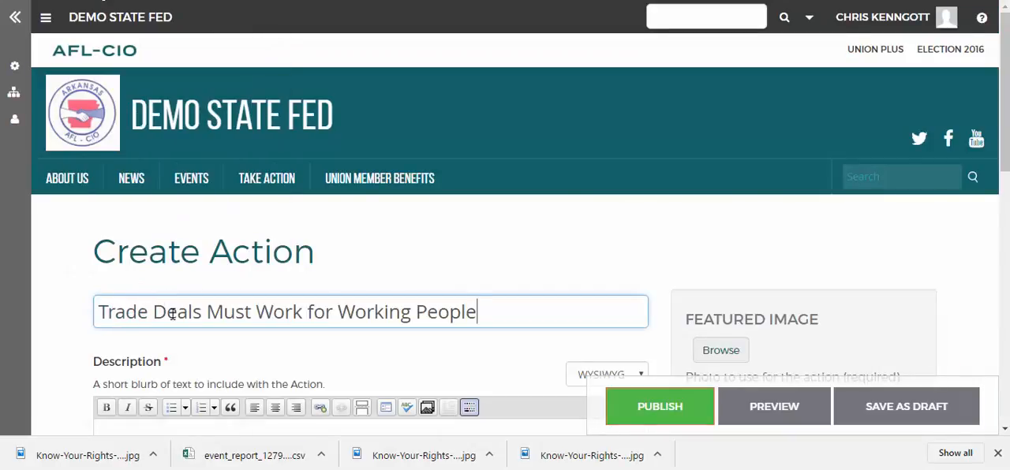
{"action": "scroll", "coordinate": [181, 315], "scroll_direction": "down", "scroll_amount": 1}
{"action": "scroll", "coordinate": [202, 311], "scroll_direction": "down", "scroll_amount": 1}
{"action": "key", "text": "BackSpace"}
{"action": "key", "text": "BackSpace"}
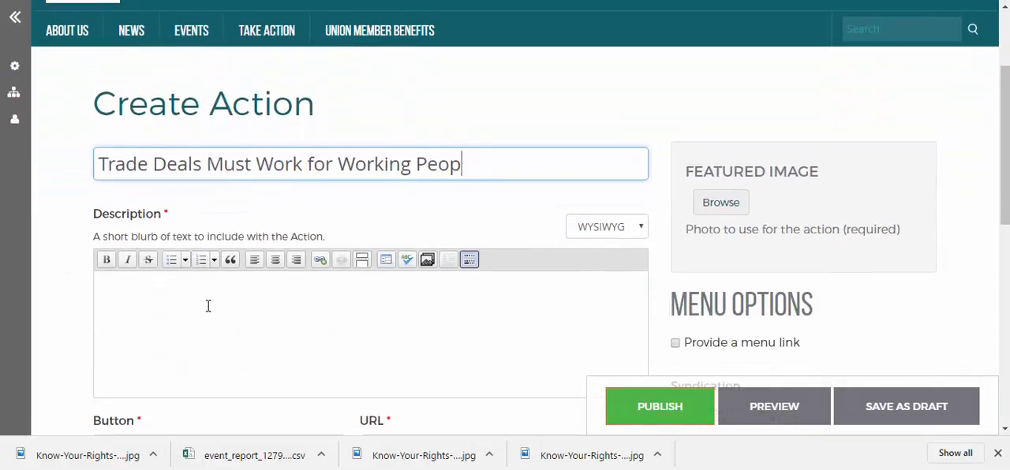
{"action": "key", "text": "BackSpace"}
{"action": "key", "text": "BackSpace"}
{"action": "key", "text": "BackSpace"}
{"action": "key", "text": "BackSpace"}
{"action": "type", "text": "People"}
Step: Copy the two introductory paragraphs from the petition page and paste them into the Action's Description
{"action": "left_click", "coordinate": [229, 304]}
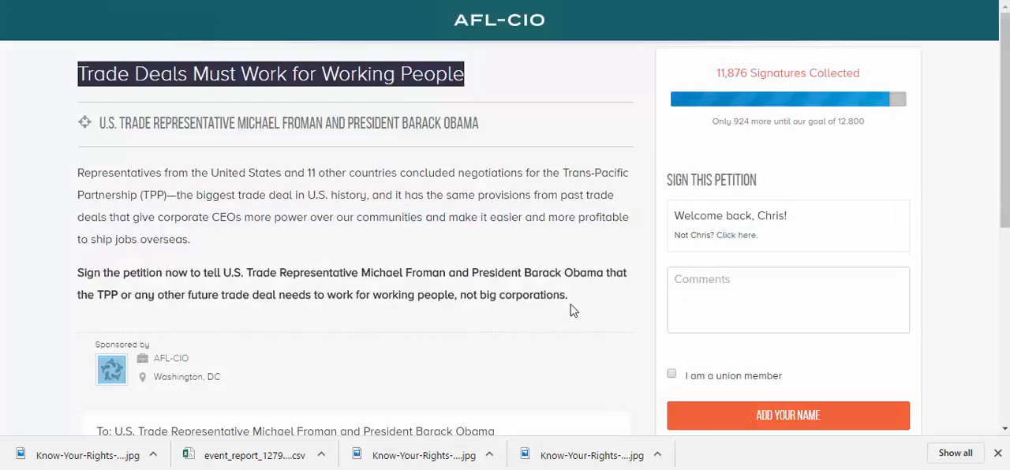
{"action": "left_click_drag", "start_coordinate": [570, 300], "coordinate": [77, 173]}
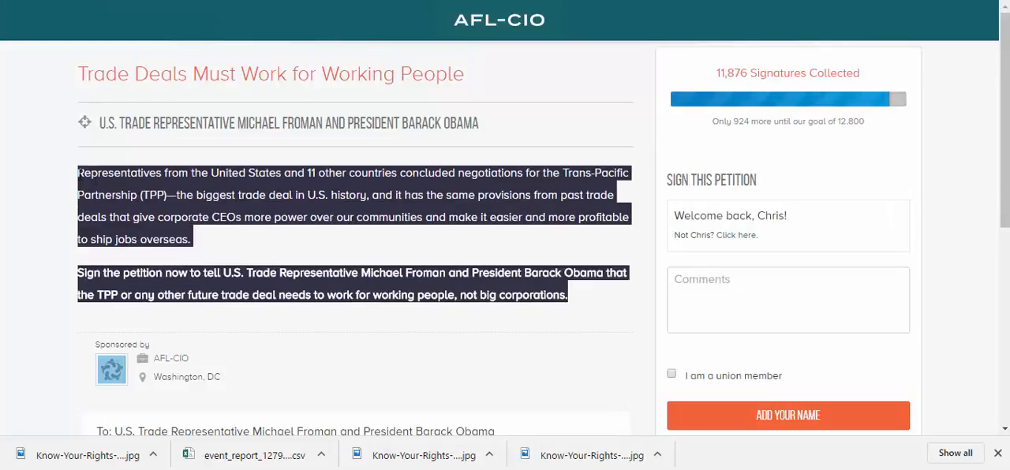
{"action": "right_click", "coordinate": [101, 176]}
{"action": "left_click", "coordinate": [124, 191]}
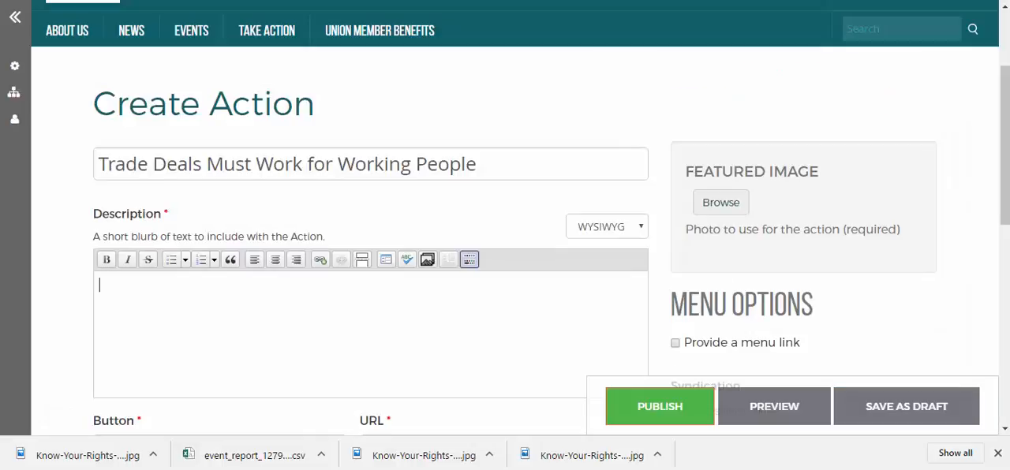
{"action": "right_click", "coordinate": [172, 322]}
{"action": "left_click", "coordinate": [207, 205]}
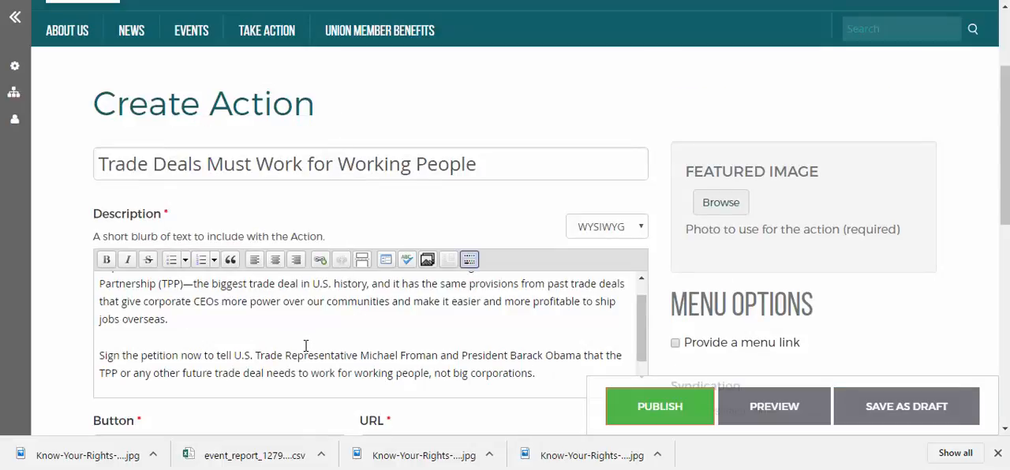
{"action": "scroll", "coordinate": [308, 347], "scroll_direction": "up", "scroll_amount": 3}
{"action": "scroll", "coordinate": [307, 347], "scroll_direction": "up", "scroll_amount": 1}
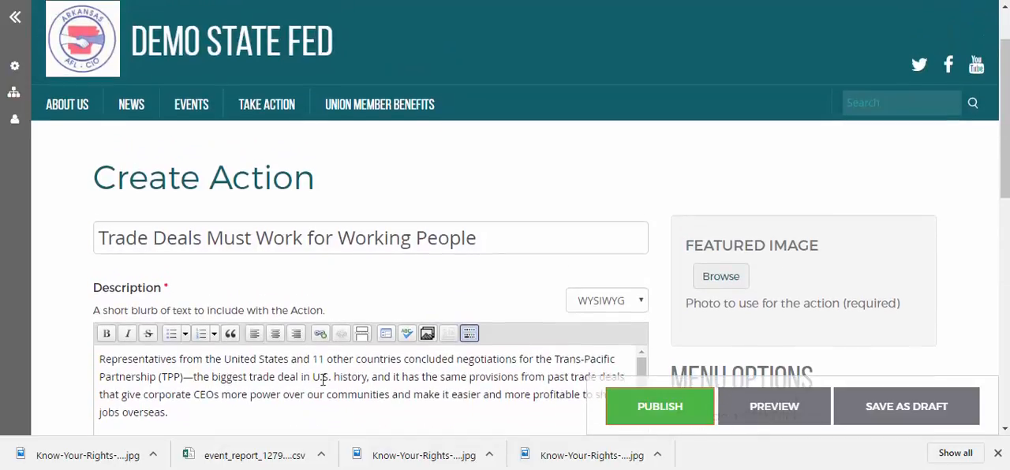
Step: Change the Action's button label to "Sign Petition"
{"action": "scroll", "coordinate": [395, 324], "scroll_direction": "down", "scroll_amount": 3}
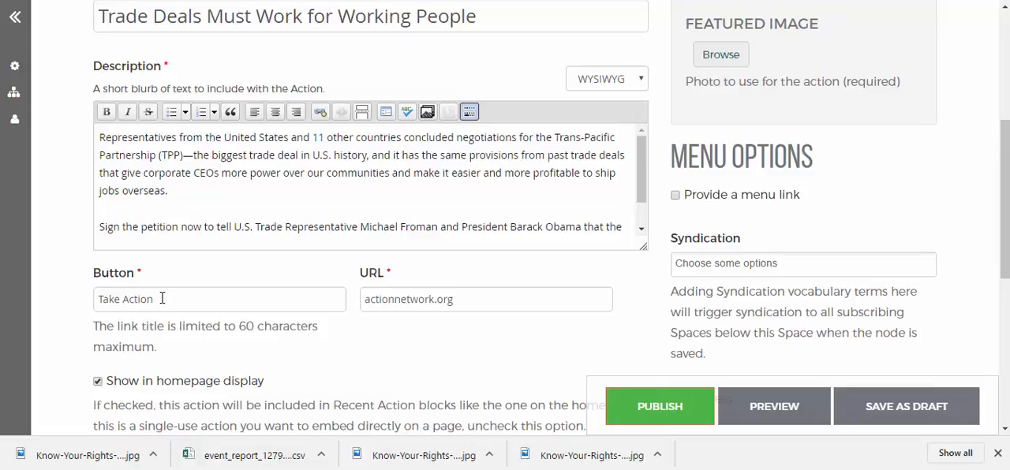
{"action": "left_click_drag", "start_coordinate": [162, 299], "coordinate": [85, 309]}
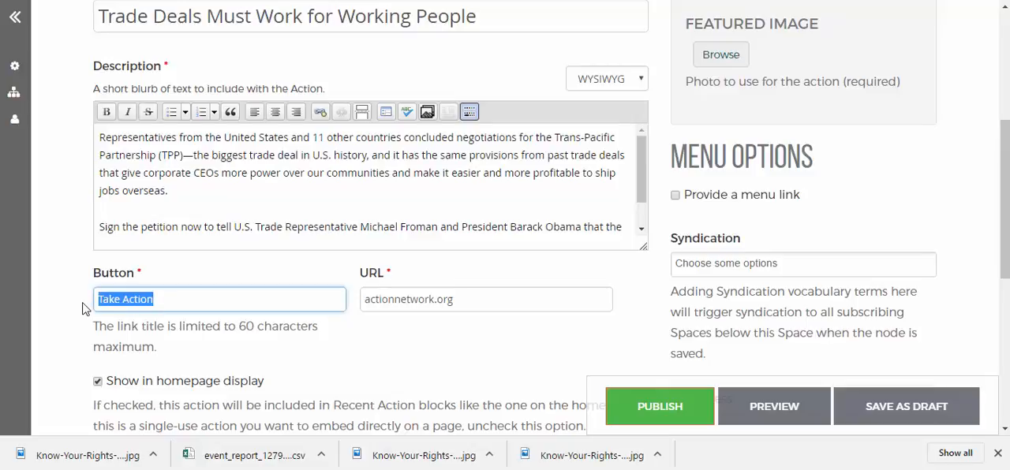
{"action": "type", "text": "sig"}
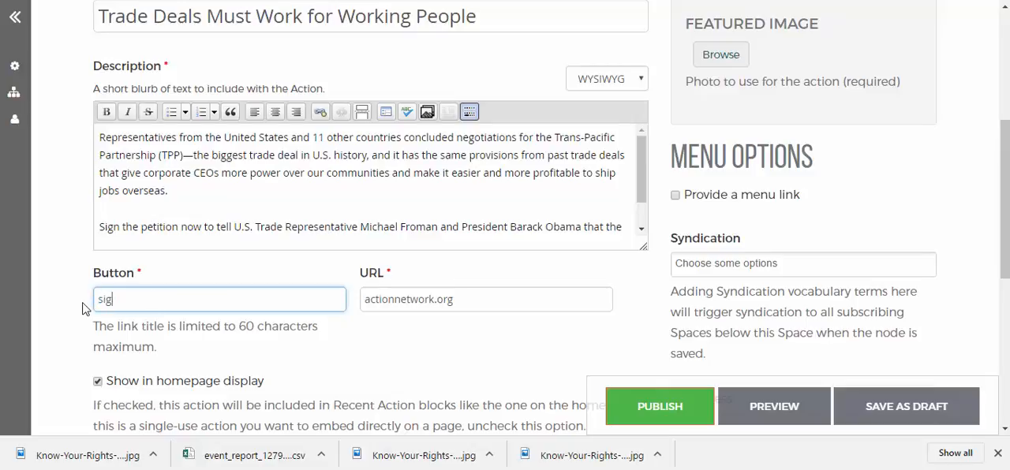
{"action": "type", "text": "ign Petition"}
Step: Replace the Action's placeholder URL with the web address copied from the trade deals petition page
{"action": "left_click", "coordinate": [414, 304]}
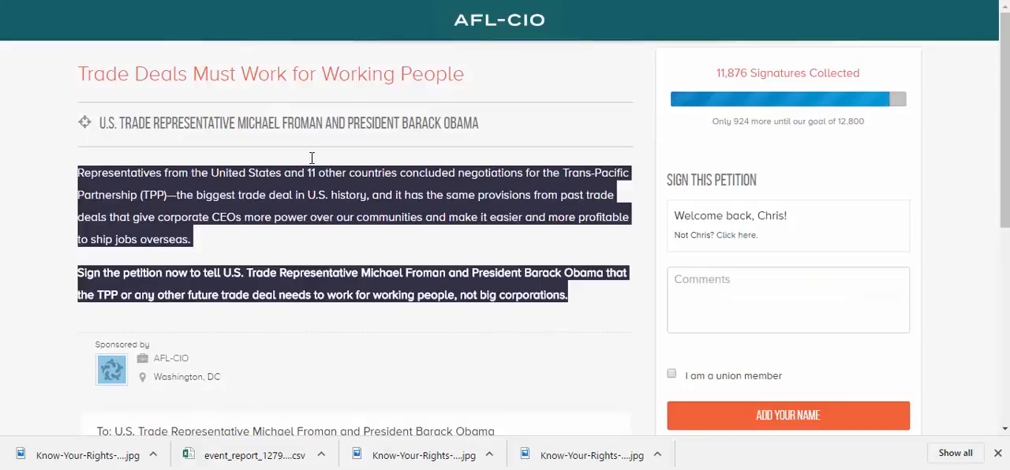
{"action": "left_click", "coordinate": [226, 108]}
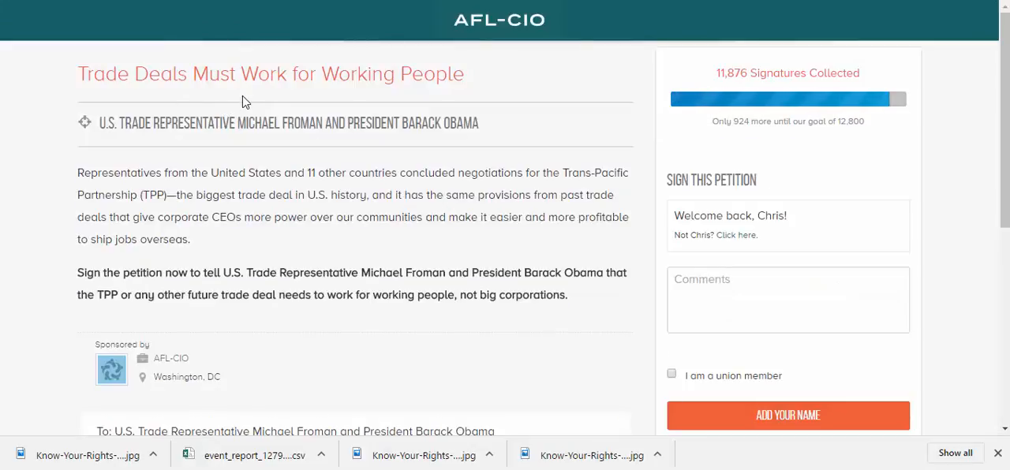
{"action": "right_click", "coordinate": [244, 1]}
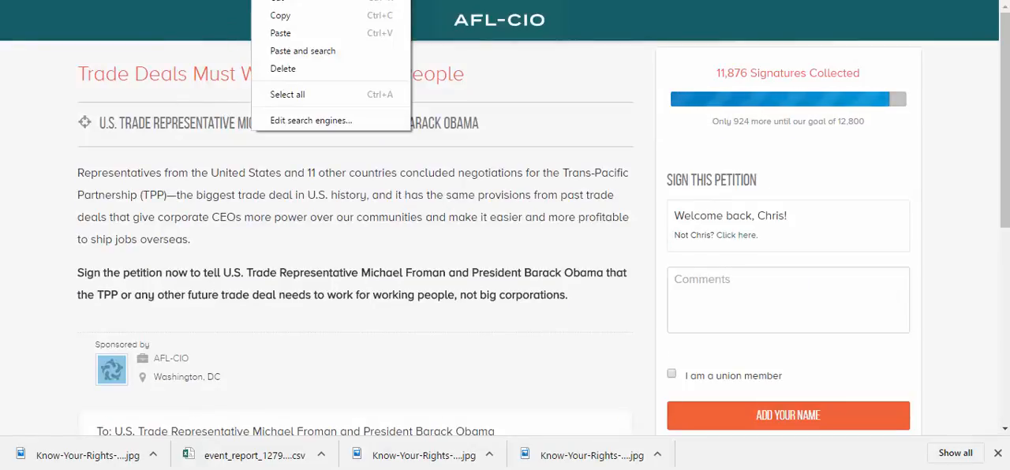
{"action": "left_click", "coordinate": [280, 22]}
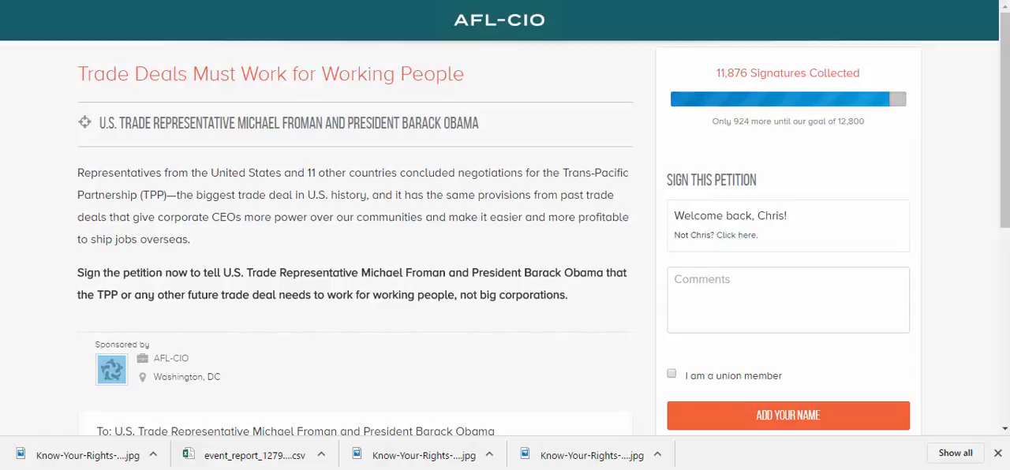
{"action": "key", "text": "ctrl+Tab"}
{"action": "left_click_drag", "start_coordinate": [461, 303], "coordinate": [344, 304]}
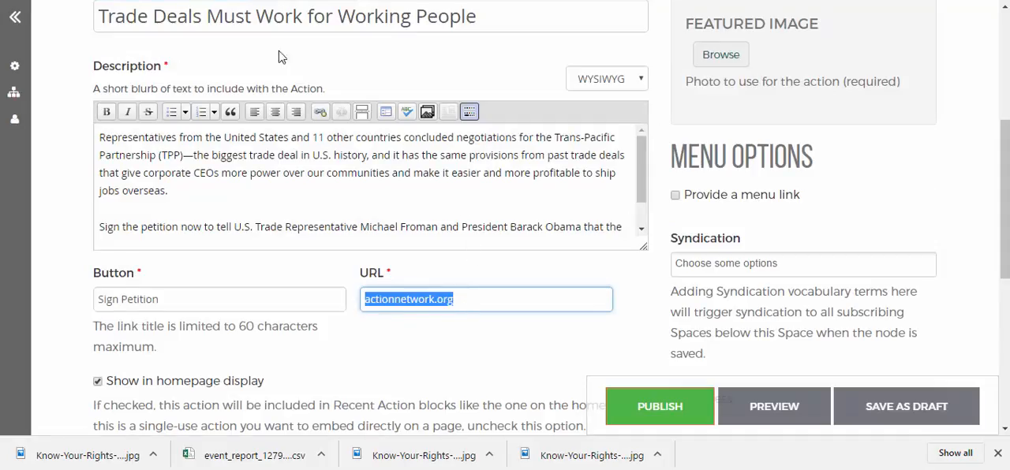
{"action": "key", "text": "ctrl+Tab"}
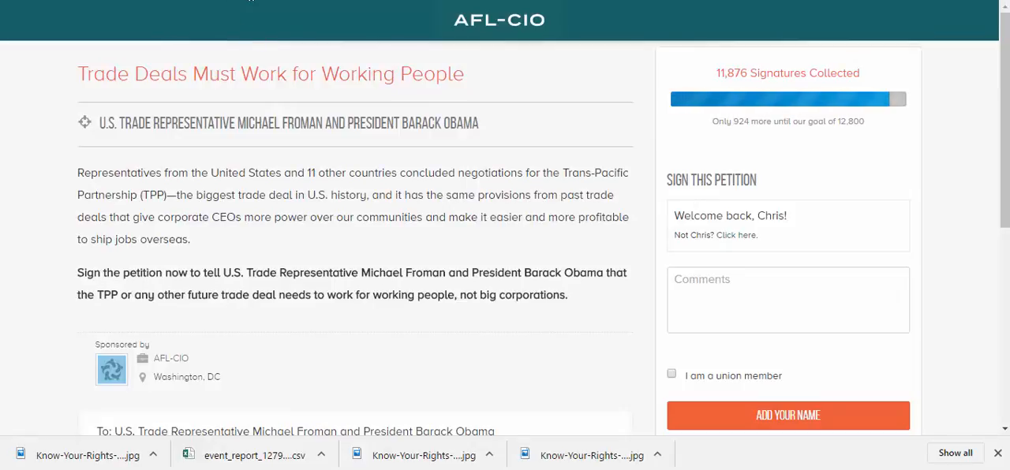
{"action": "right_click", "coordinate": [275, 0]}
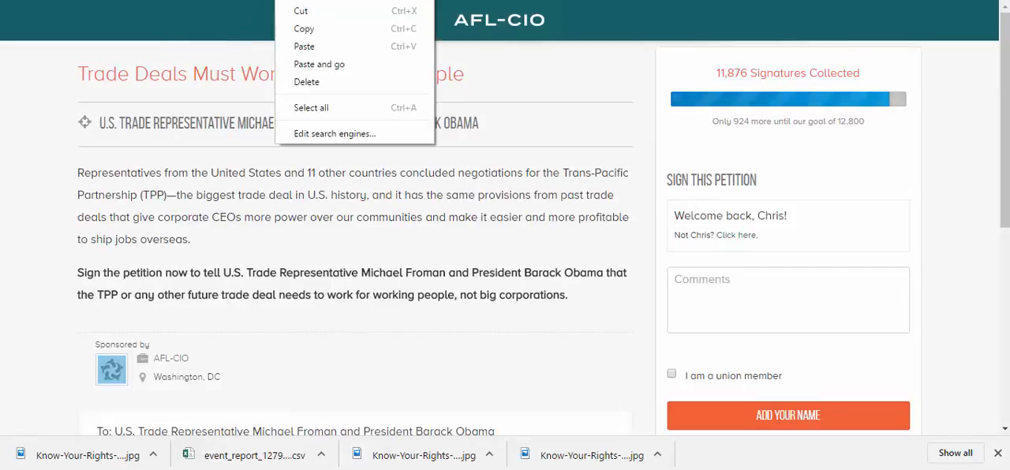
{"action": "left_click", "coordinate": [309, 30]}
{"action": "left_click", "coordinate": [190, 1]}
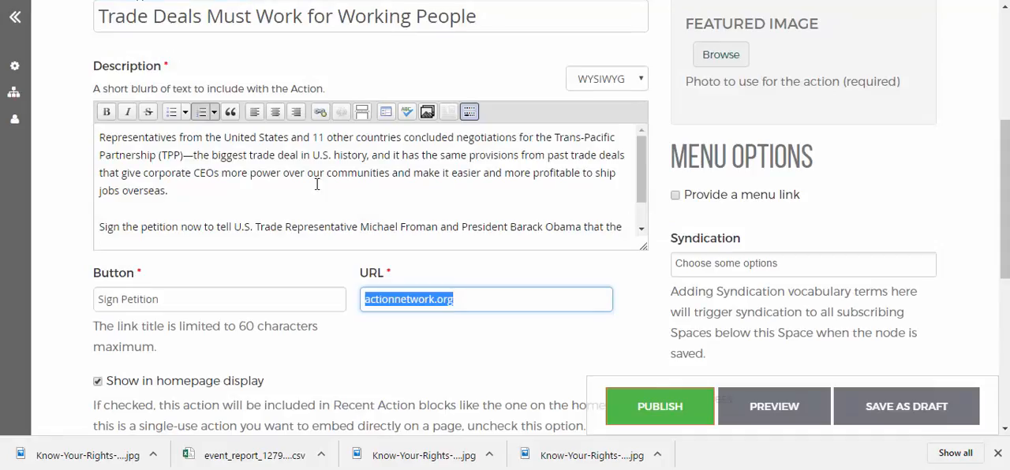
{"action": "left_click_drag", "start_coordinate": [464, 292], "coordinate": [328, 292]}
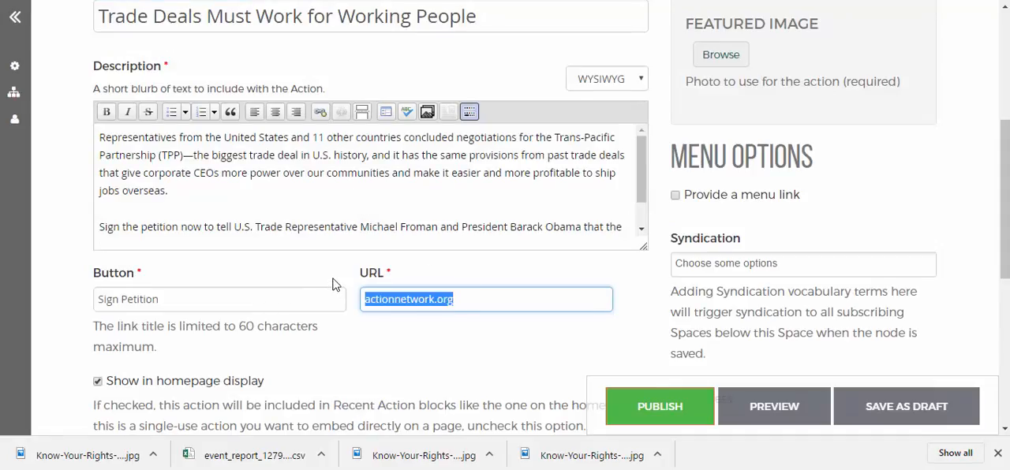
{"action": "key", "text": "ctrl+v"}
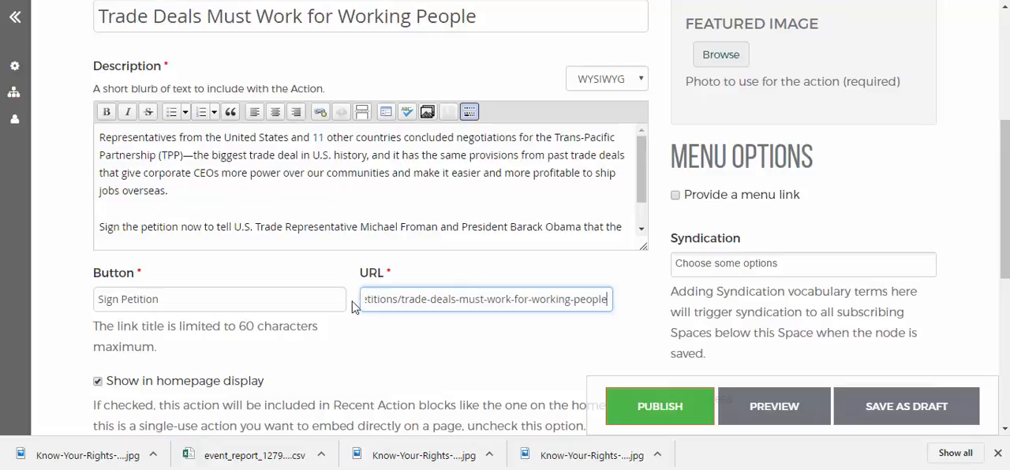
{"action": "scroll", "coordinate": [391, 306], "scroll_direction": "up", "scroll_amount": 1}
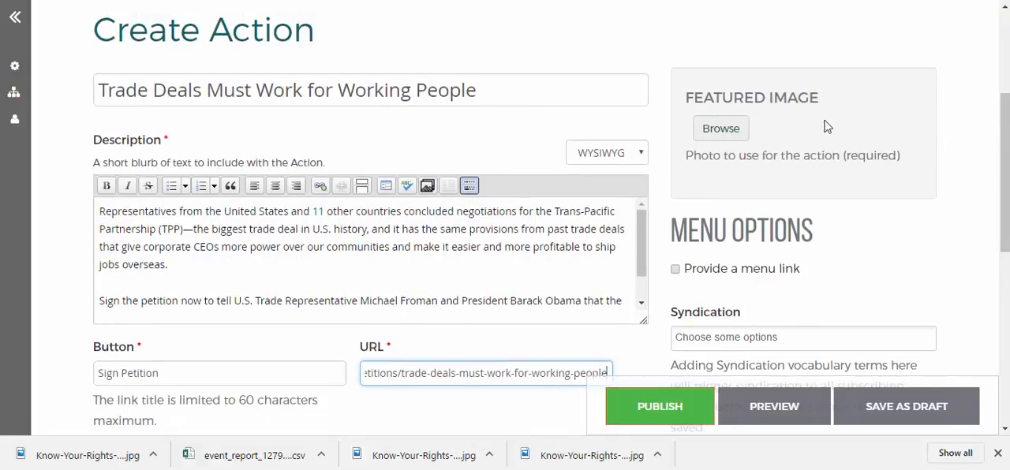
{"action": "scroll", "coordinate": [820, 135], "scroll_direction": "up", "scroll_amount": 1}
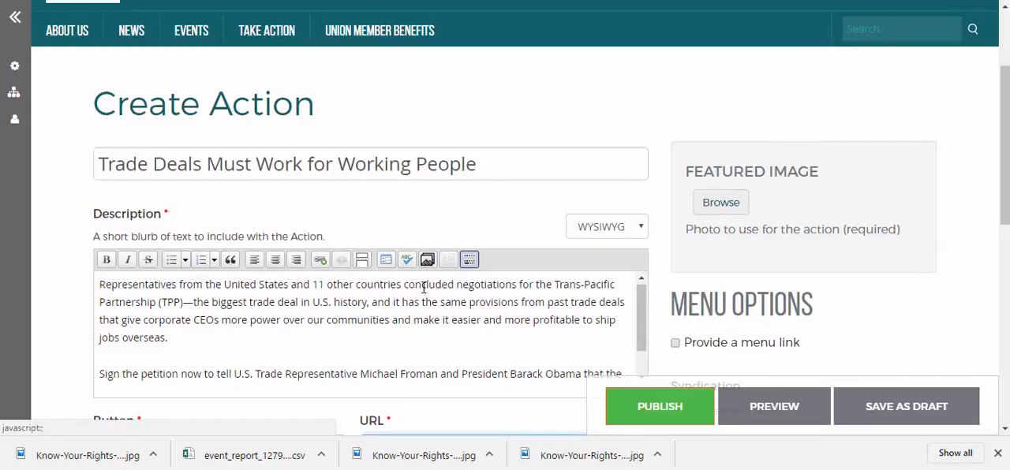
{"action": "scroll", "coordinate": [427, 264], "scroll_direction": "down", "scroll_amount": 5}
{"action": "scroll", "coordinate": [440, 245], "scroll_direction": "up", "scroll_amount": 4}
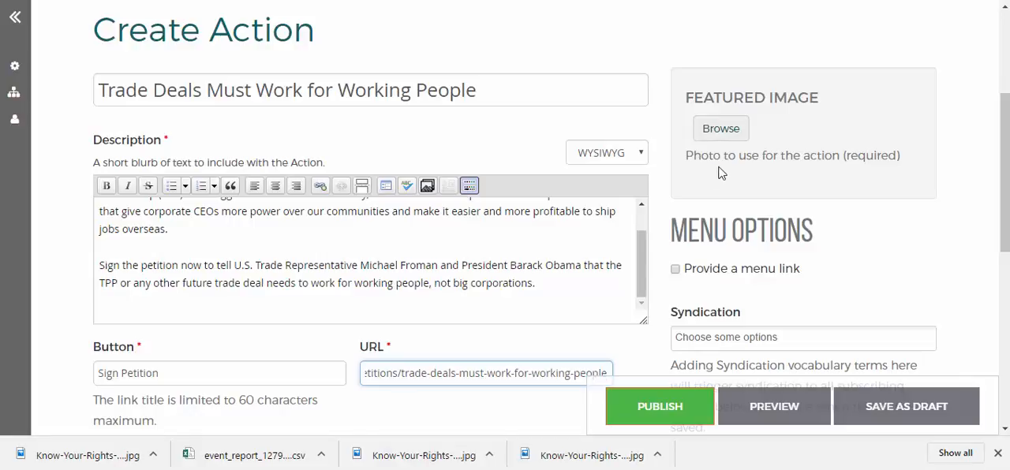
Step: Upload throwingmoney.png from the Desktop as the Action's featured image and save its UnionHall Teaser crop with the default selection
{"action": "left_click", "coordinate": [715, 133]}
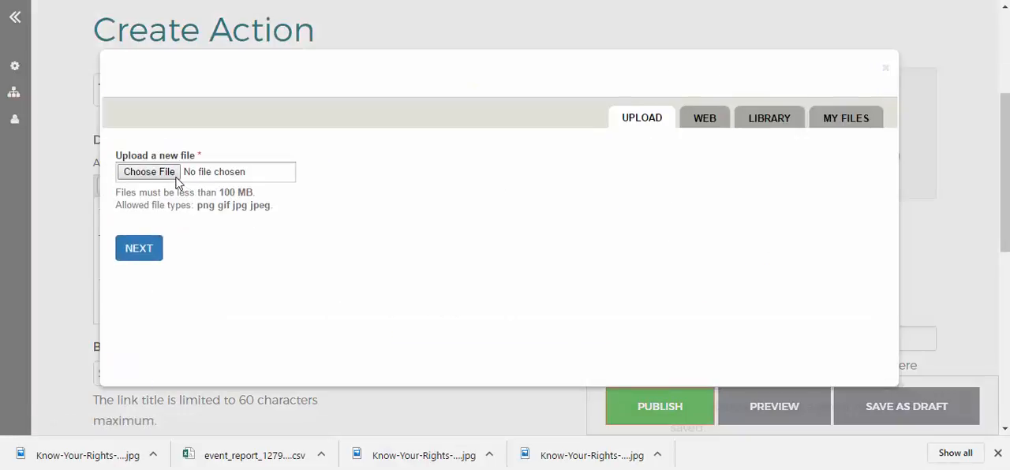
{"action": "left_click", "coordinate": [149, 173]}
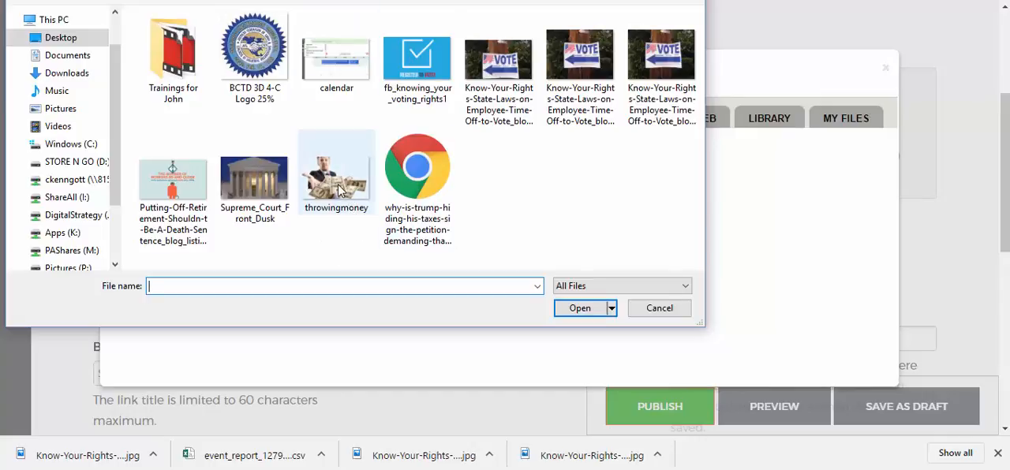
{"action": "left_click", "coordinate": [347, 198]}
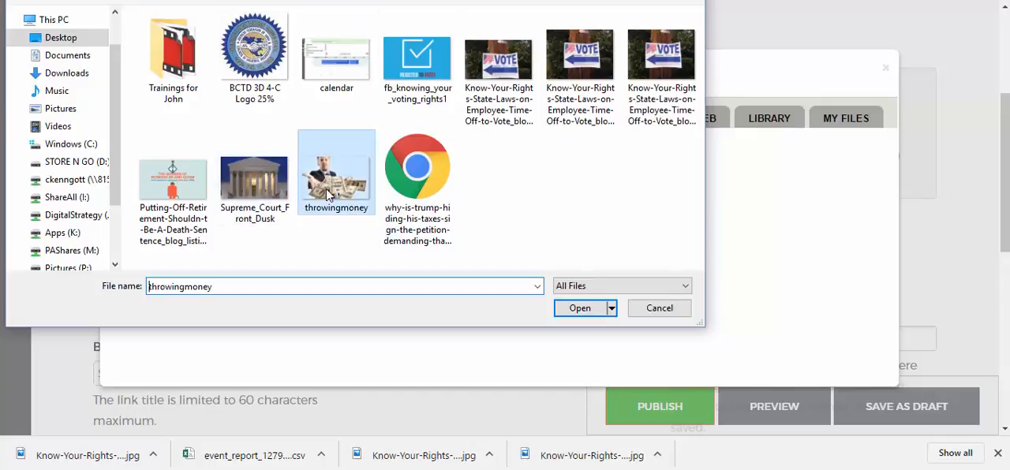
{"action": "left_click", "coordinate": [580, 308]}
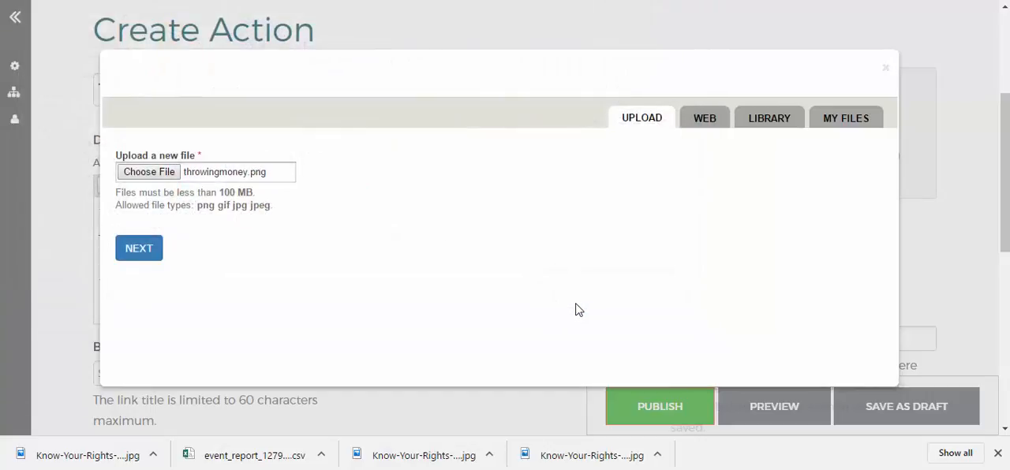
{"action": "left_click", "coordinate": [150, 248]}
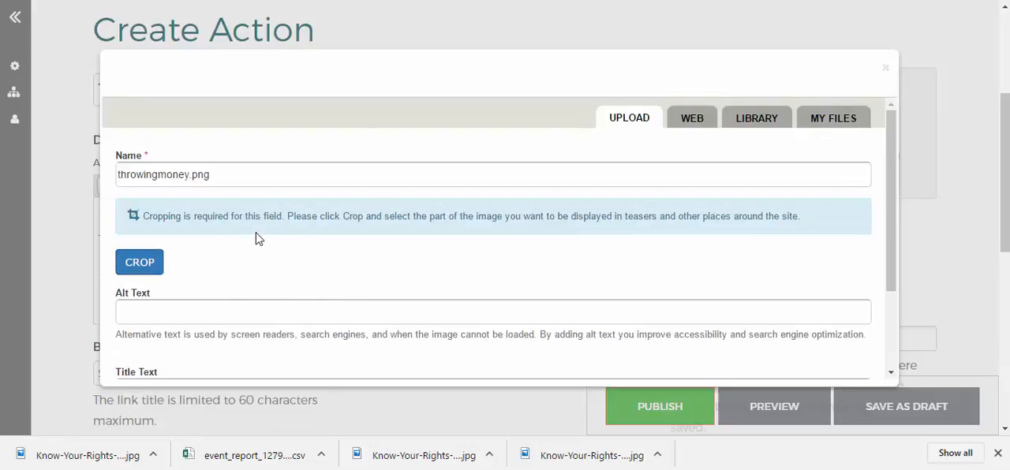
{"action": "left_click", "coordinate": [129, 266]}
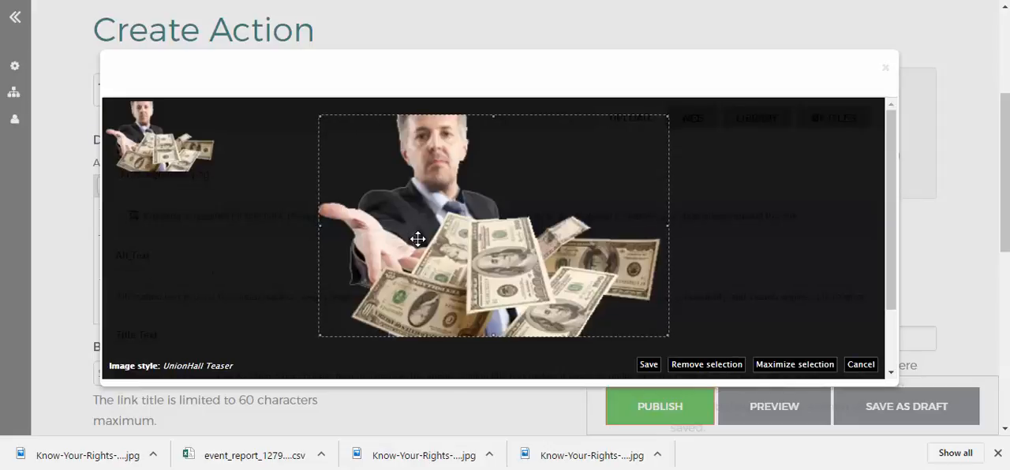
{"action": "left_click", "coordinate": [648, 365]}
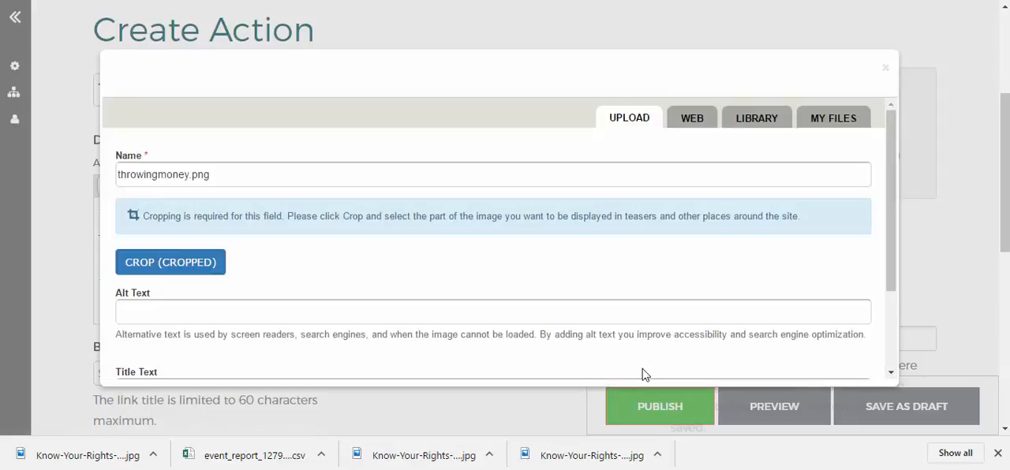
Step: Set the featured image's alt text to "Money Greed", leave its title text empty and save the image
{"action": "scroll", "coordinate": [354, 365], "scroll_direction": "down", "scroll_amount": 2}
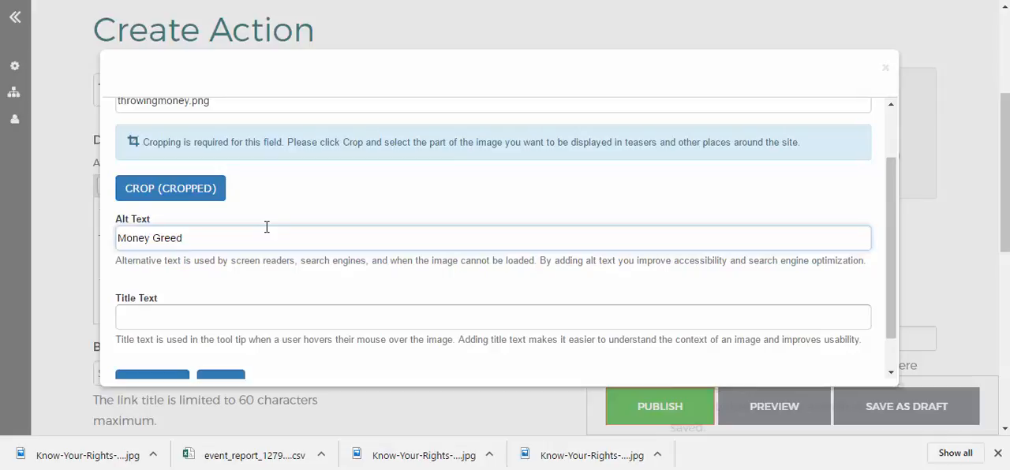
{"action": "scroll", "coordinate": [244, 284], "scroll_direction": "down", "scroll_amount": 1}
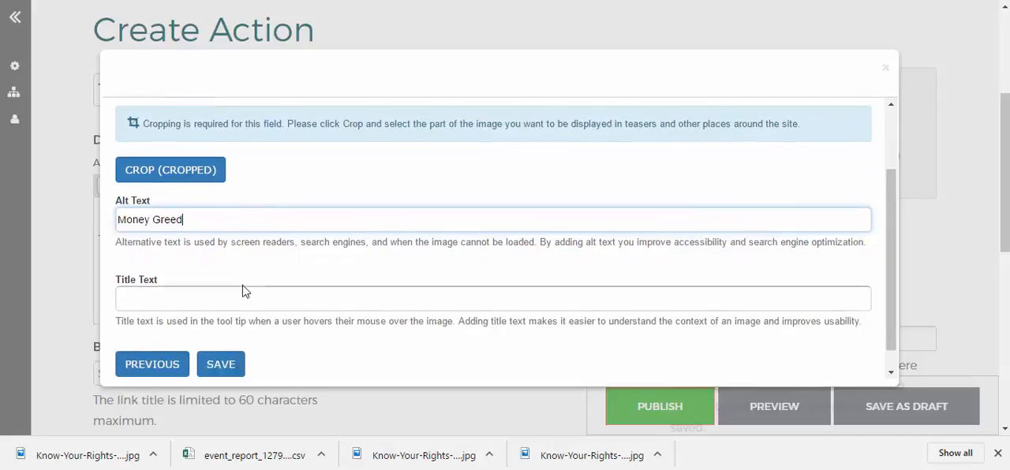
{"action": "left_click", "coordinate": [245, 268]}
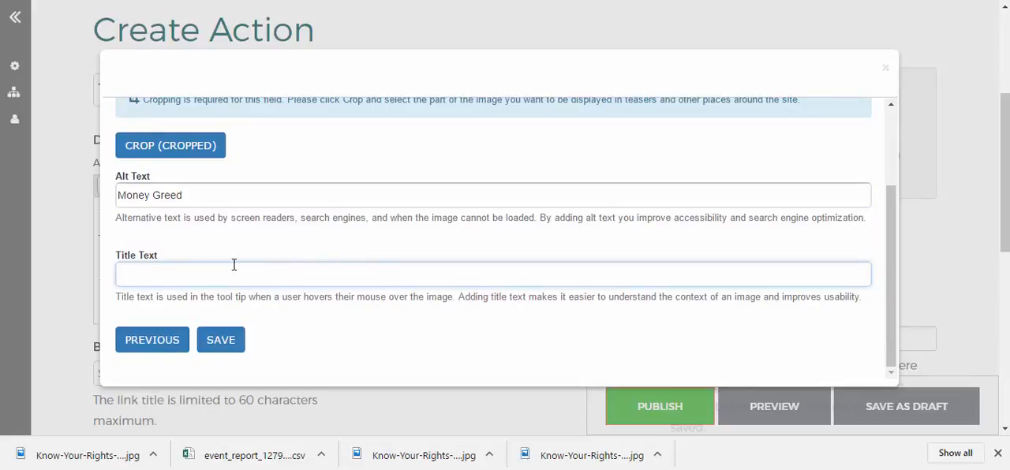
{"action": "left_click", "coordinate": [211, 341]}
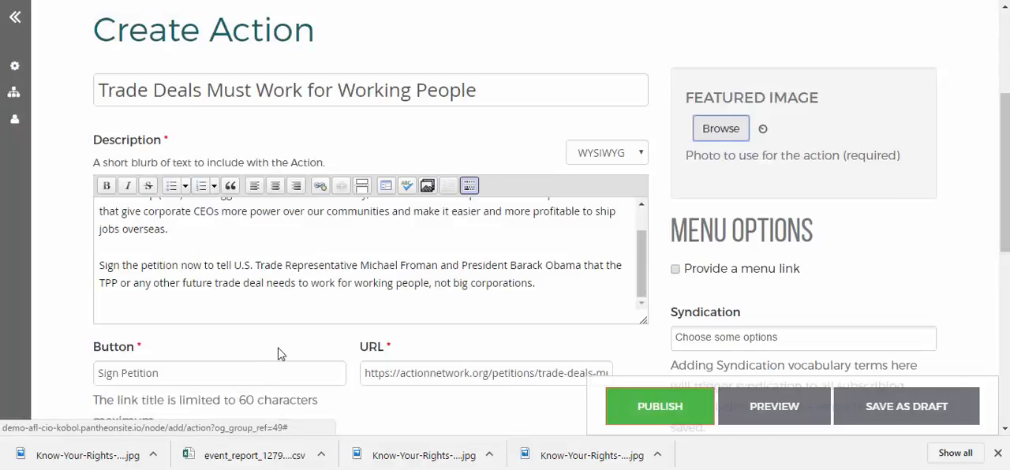
Step: Review the Action form's featured image, button label, URL and homepage display option
{"action": "scroll", "coordinate": [761, 246], "scroll_direction": "down", "scroll_amount": 1}
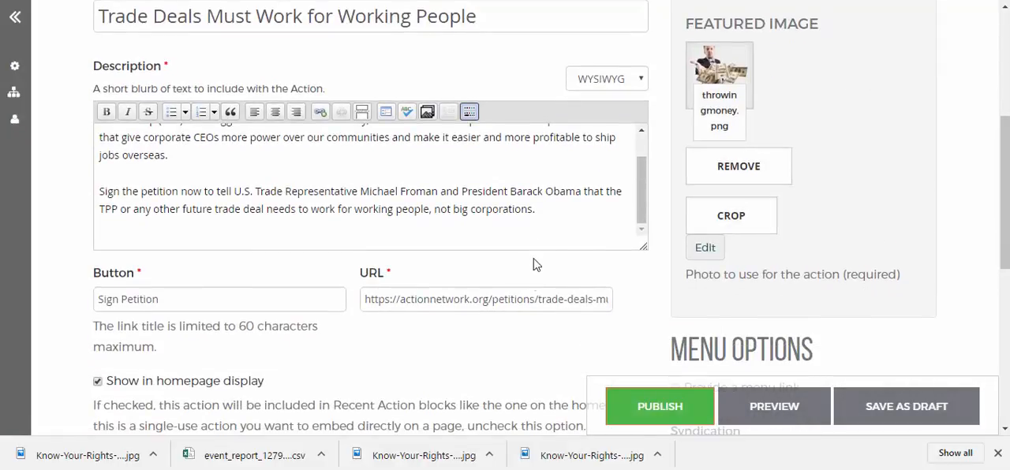
{"action": "left_click", "coordinate": [97, 304]}
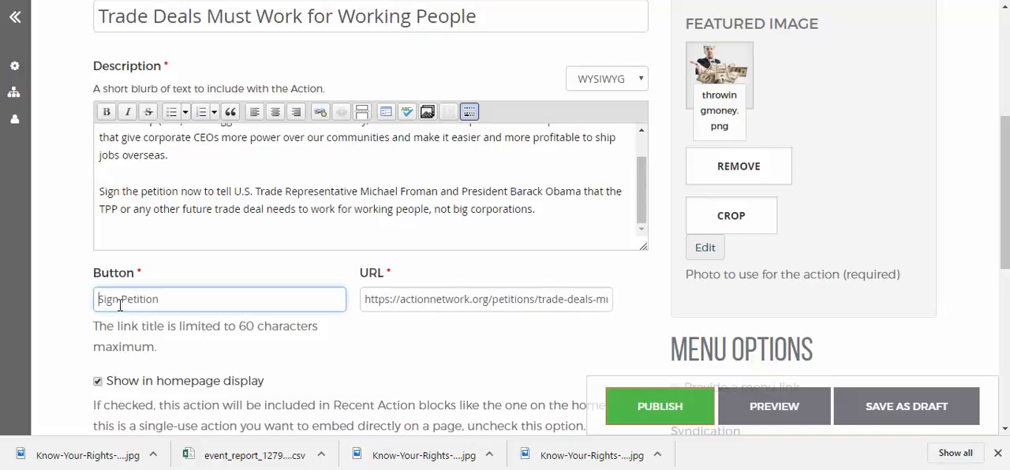
{"action": "scroll", "coordinate": [425, 385], "scroll_direction": "down", "scroll_amount": 1}
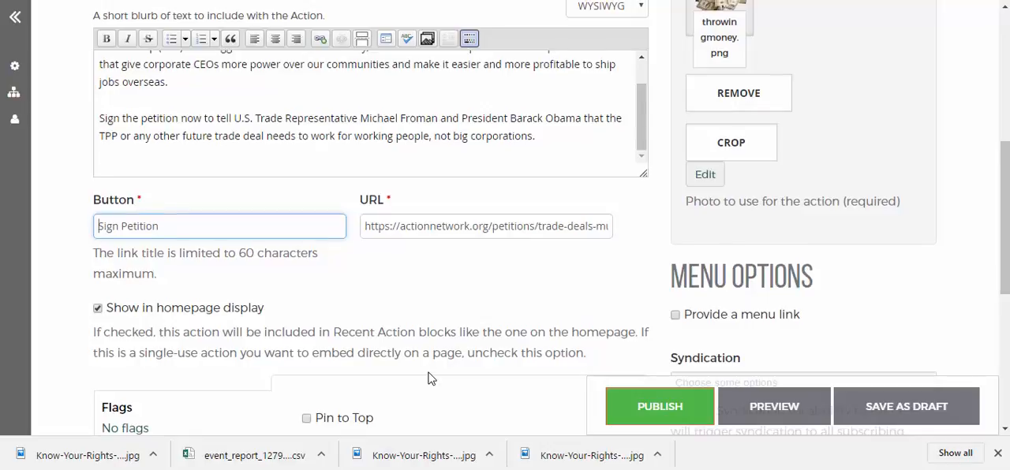
{"action": "scroll", "coordinate": [428, 376], "scroll_direction": "up", "scroll_amount": 2}
{"action": "scroll", "coordinate": [140, 331], "scroll_direction": "down", "scroll_amount": 2}
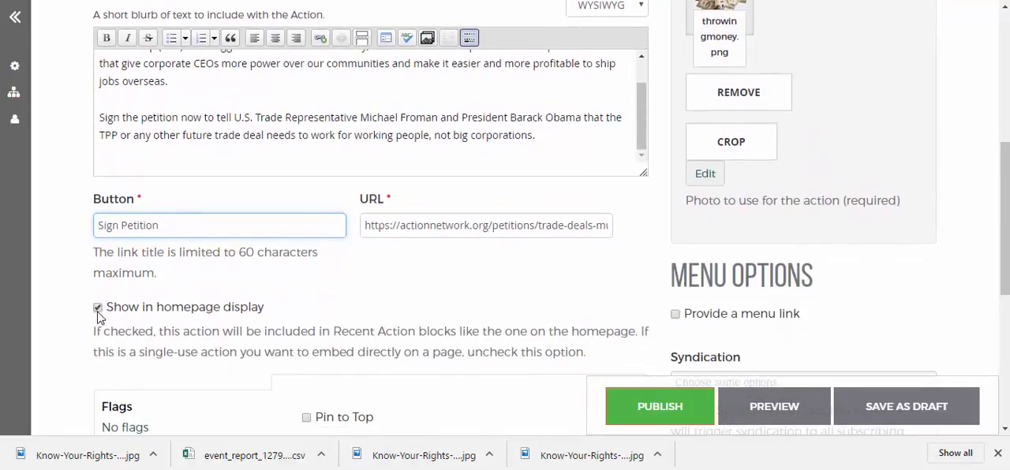
{"action": "left_click", "coordinate": [100, 313]}
{"action": "scroll", "coordinate": [315, 422], "scroll_direction": "down", "scroll_amount": 1}
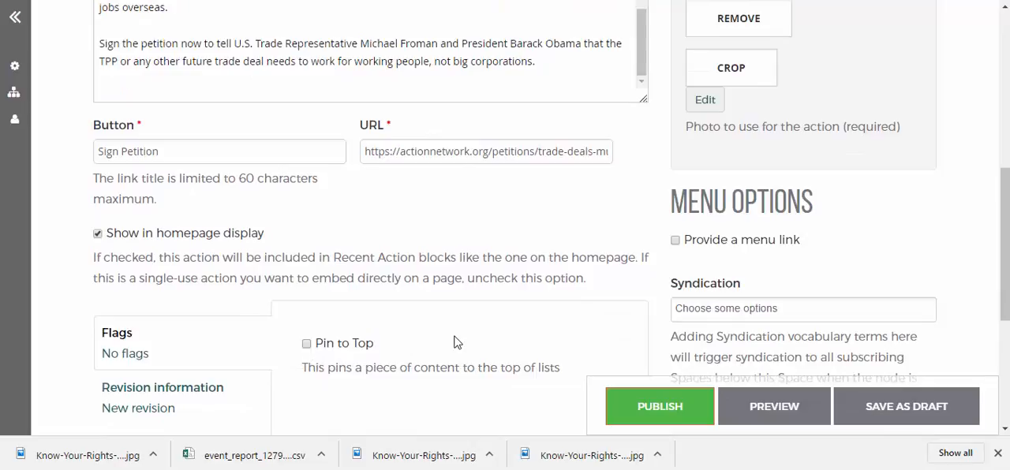
{"action": "scroll", "coordinate": [483, 324], "scroll_direction": "up", "scroll_amount": 1}
{"action": "scroll", "coordinate": [532, 322], "scroll_direction": "up", "scroll_amount": 1}
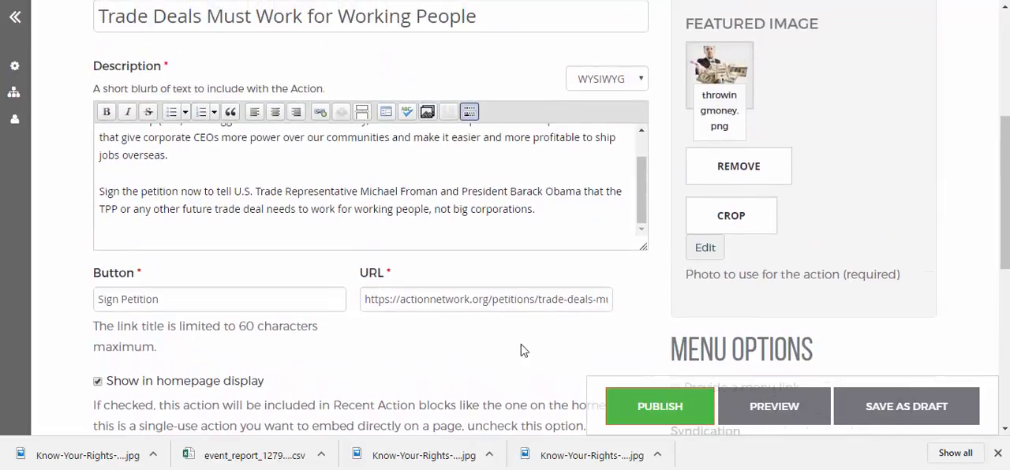
Step: Provide a menu link for the Action under the Group Menu and publish the Action
{"action": "scroll", "coordinate": [521, 352], "scroll_direction": "down", "scroll_amount": 2}
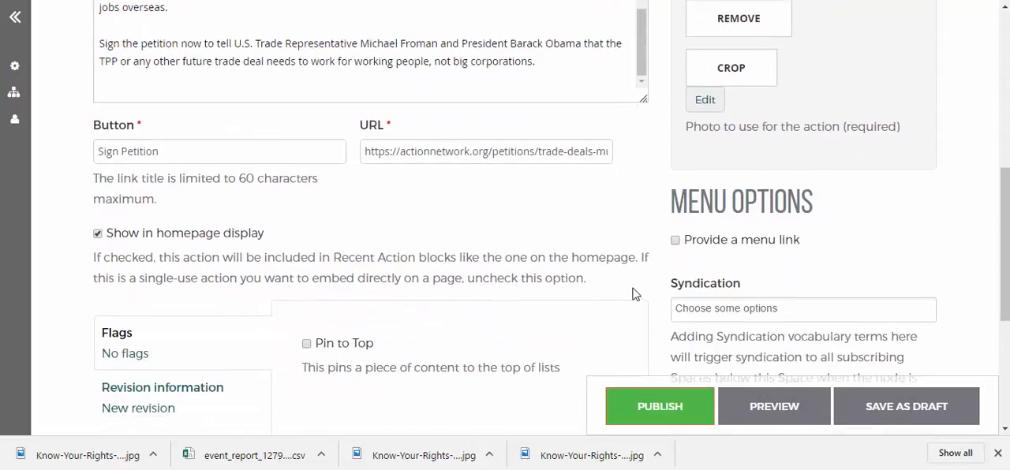
{"action": "left_click", "coordinate": [675, 240]}
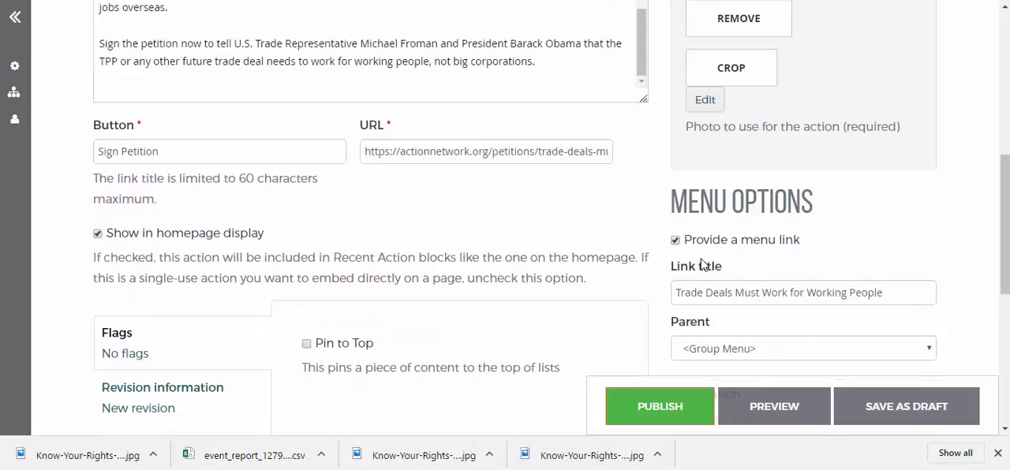
{"action": "left_click", "coordinate": [663, 416]}
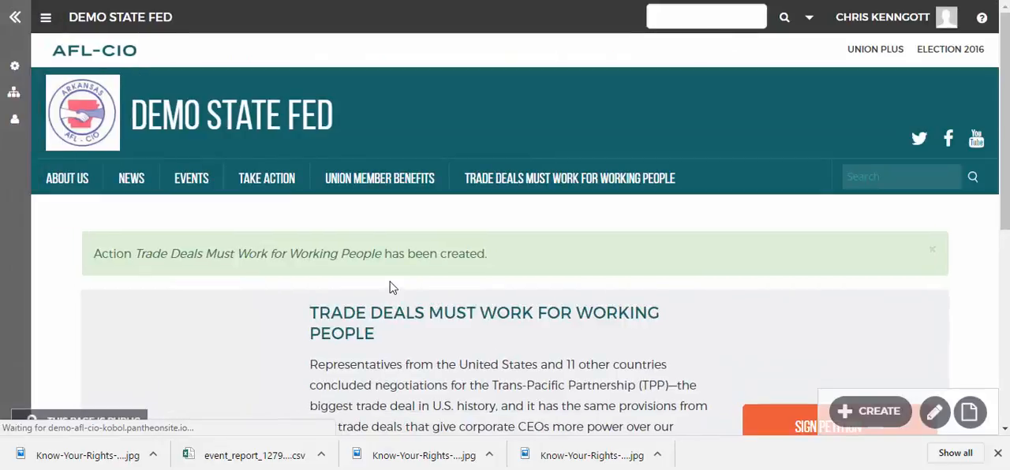
Step: Check the image, text and petition button on the published Action's page
{"action": "scroll", "coordinate": [340, 189], "scroll_direction": "down", "scroll_amount": 3}
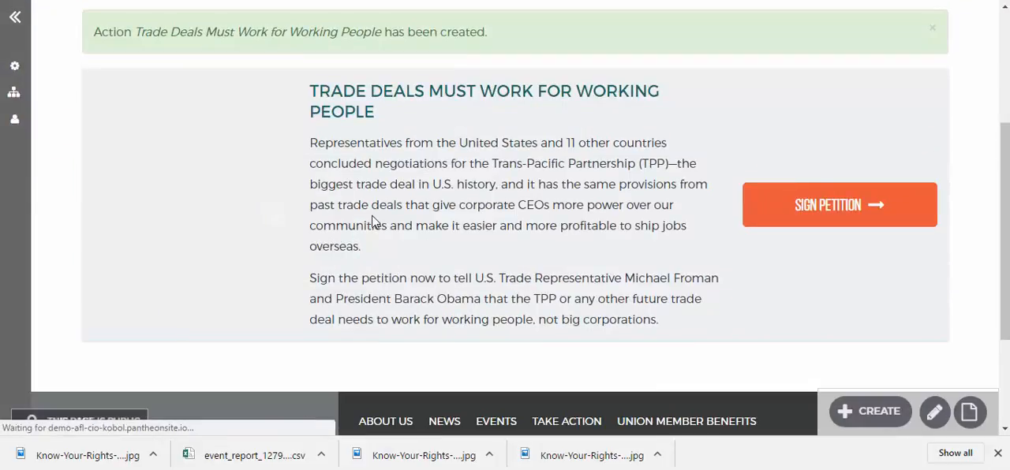
{"action": "scroll", "coordinate": [384, 245], "scroll_direction": "up", "scroll_amount": 3}
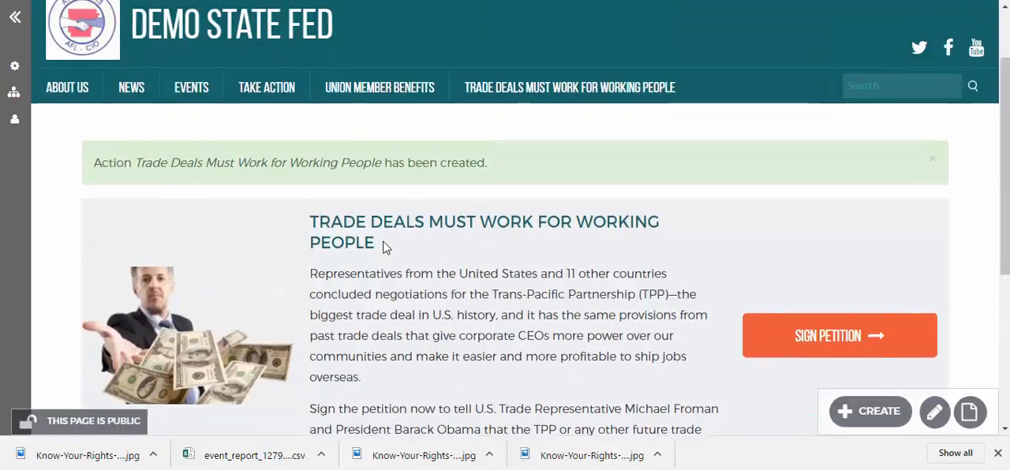
{"action": "scroll", "coordinate": [285, 142], "scroll_direction": "up", "scroll_amount": 1}
Step: Open the Demo State Fed homepage and examine how the new Action appears in its Take Action section
{"action": "left_click", "coordinate": [273, 118]}
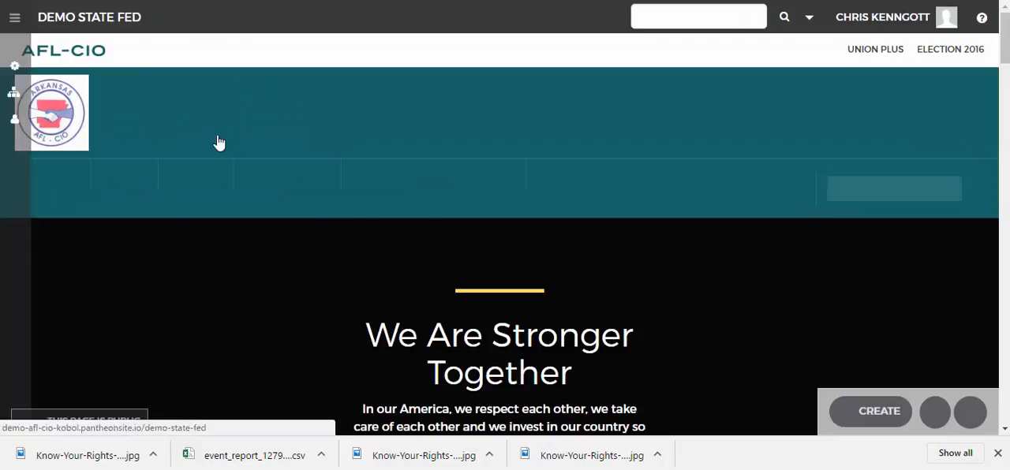
{"action": "scroll", "coordinate": [592, 331], "scroll_direction": "down", "scroll_amount": 8}
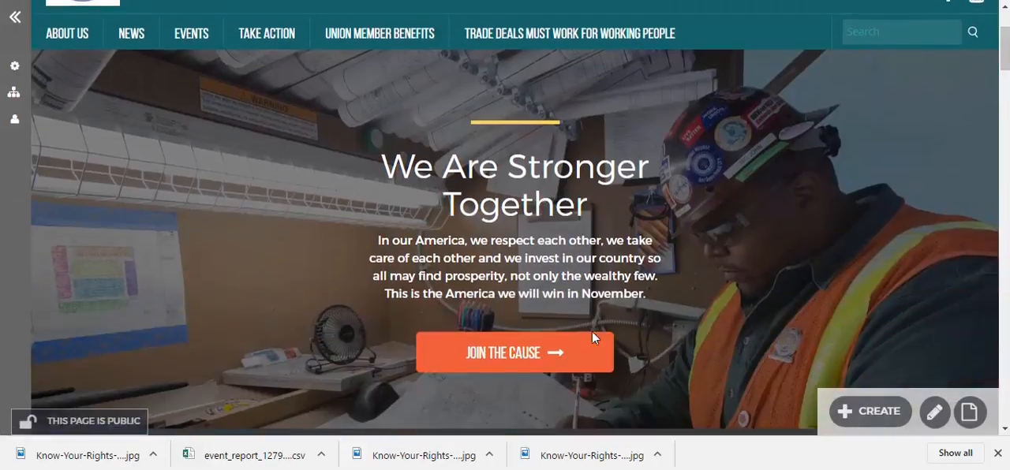
{"action": "scroll", "coordinate": [592, 329], "scroll_direction": "down", "scroll_amount": 8}
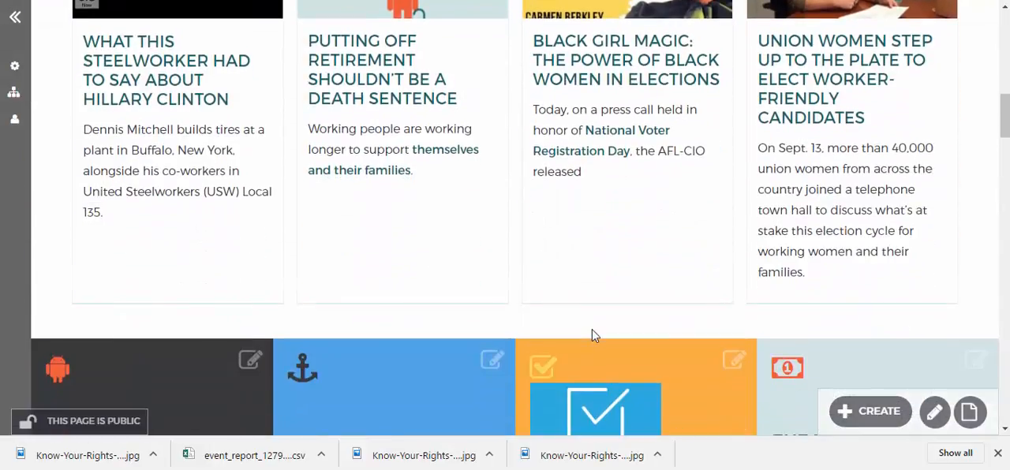
{"action": "scroll", "coordinate": [475, 325], "scroll_direction": "down", "scroll_amount": 5}
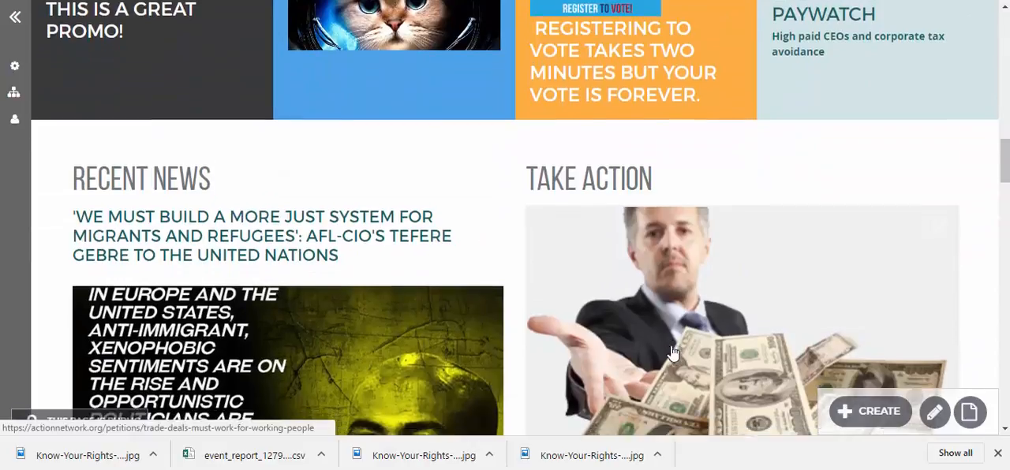
{"action": "scroll", "coordinate": [679, 331], "scroll_direction": "up", "scroll_amount": 2}
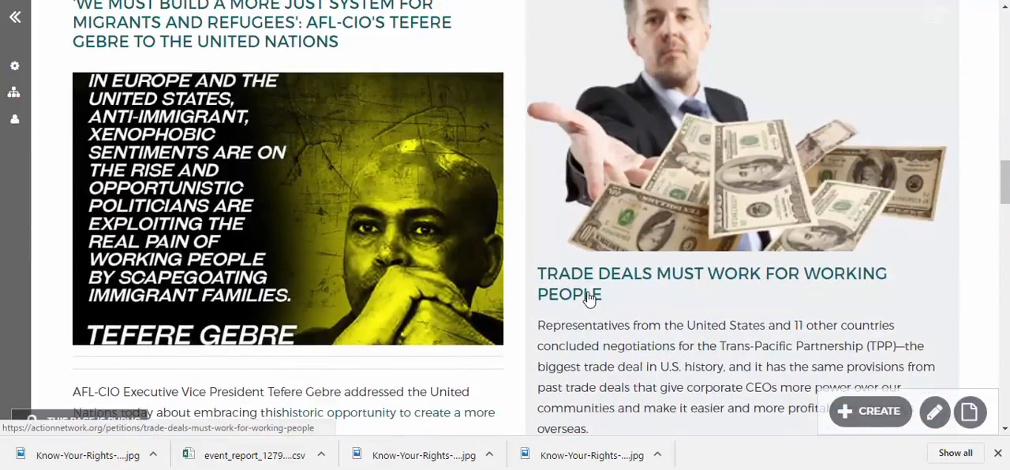
{"action": "scroll", "coordinate": [591, 296], "scroll_direction": "up", "scroll_amount": 3}
{"action": "scroll", "coordinate": [591, 300], "scroll_direction": "down", "scroll_amount": 6}
{"action": "scroll", "coordinate": [589, 299], "scroll_direction": "down", "scroll_amount": 2}
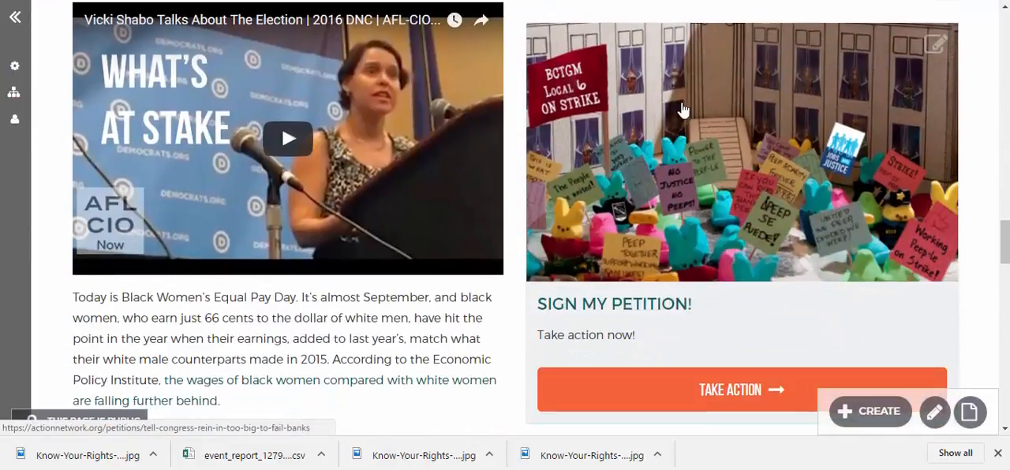
{"action": "scroll", "coordinate": [693, 281], "scroll_direction": "down", "scroll_amount": 2}
{"action": "scroll", "coordinate": [689, 274], "scroll_direction": "up", "scroll_amount": 15}
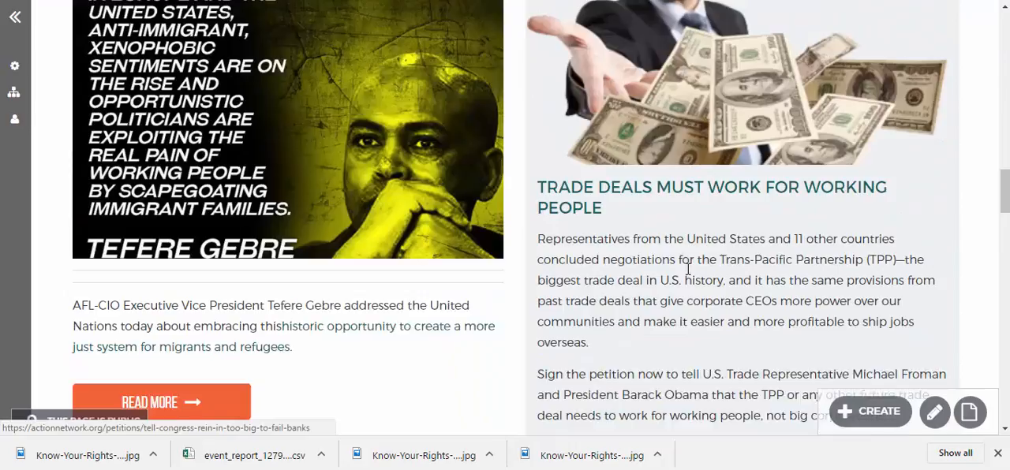
{"action": "scroll", "coordinate": [505, 206], "scroll_direction": "up", "scroll_amount": 3}
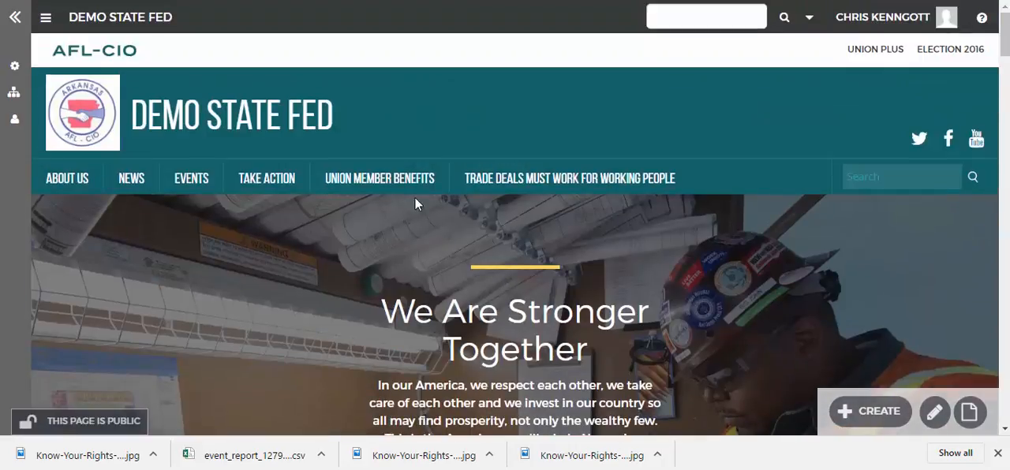
Step: Open the site's Take Action page and test the new Action's Sign Petition link to the petition page
{"action": "left_click", "coordinate": [271, 184]}
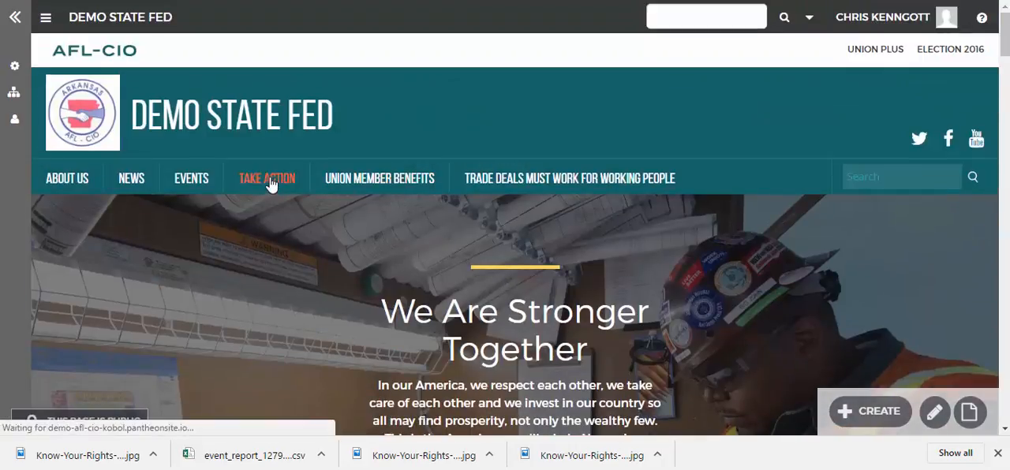
{"action": "scroll", "coordinate": [453, 282], "scroll_direction": "down", "scroll_amount": 3}
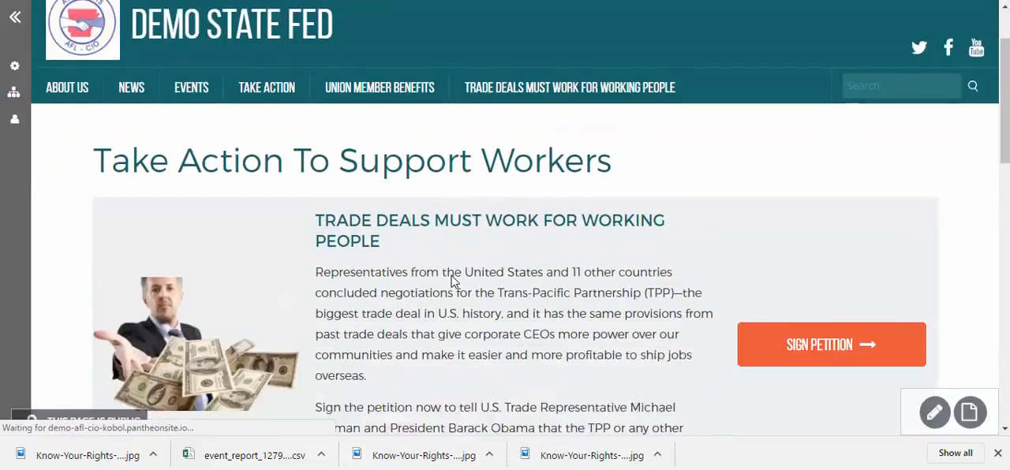
{"action": "scroll", "coordinate": [369, 294], "scroll_direction": "up", "scroll_amount": 1}
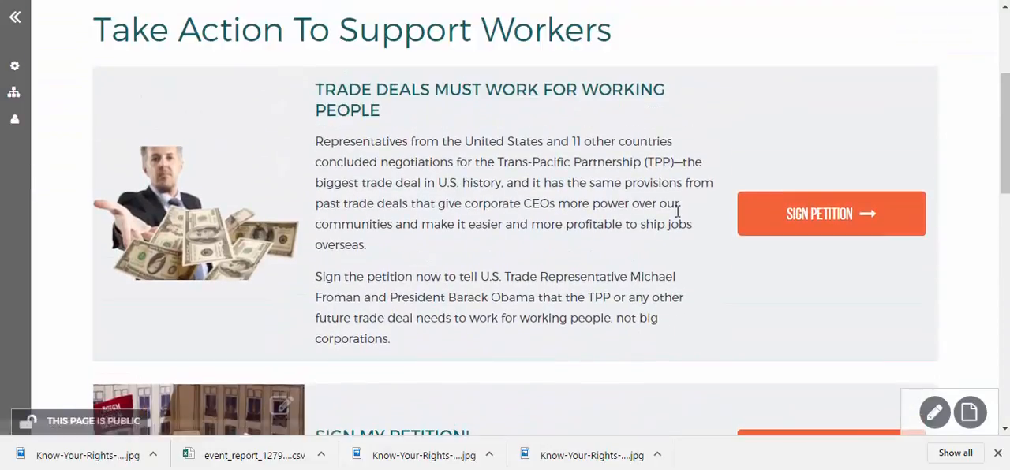
{"action": "left_click", "coordinate": [844, 216]}
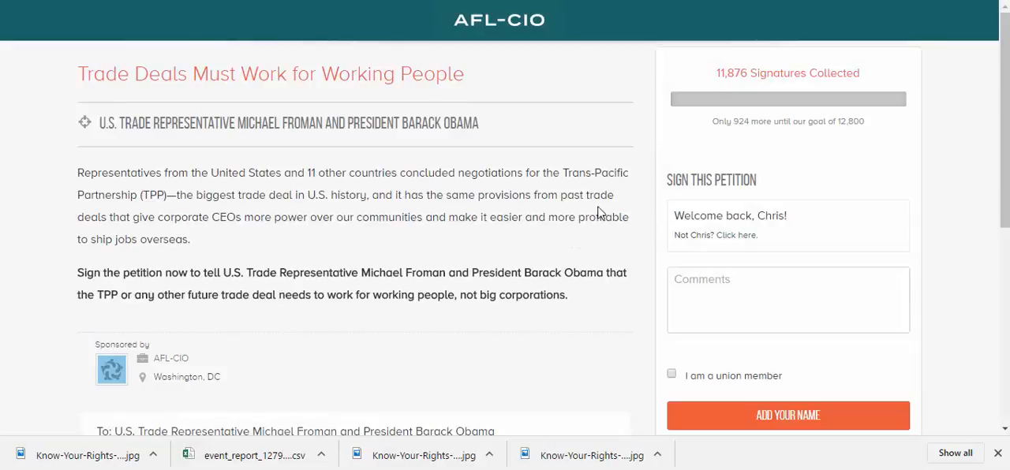
{"action": "scroll", "coordinate": [600, 217], "scroll_direction": "down", "scroll_amount": 3}
{"action": "scroll", "coordinate": [600, 217], "scroll_direction": "up", "scroll_amount": 3}
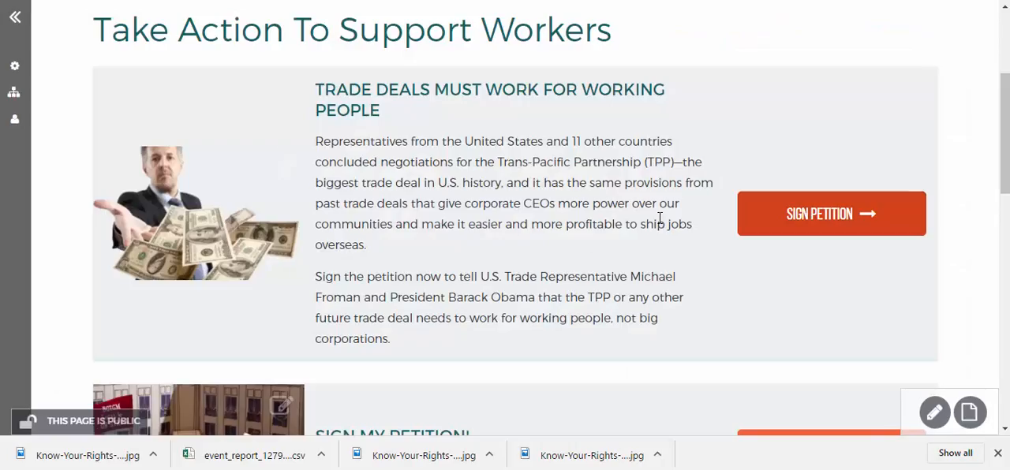
Step: Examine the Take Action To Support Workers page, including its section edit form and its page options
{"action": "scroll", "coordinate": [264, 314], "scroll_direction": "down", "scroll_amount": 2}
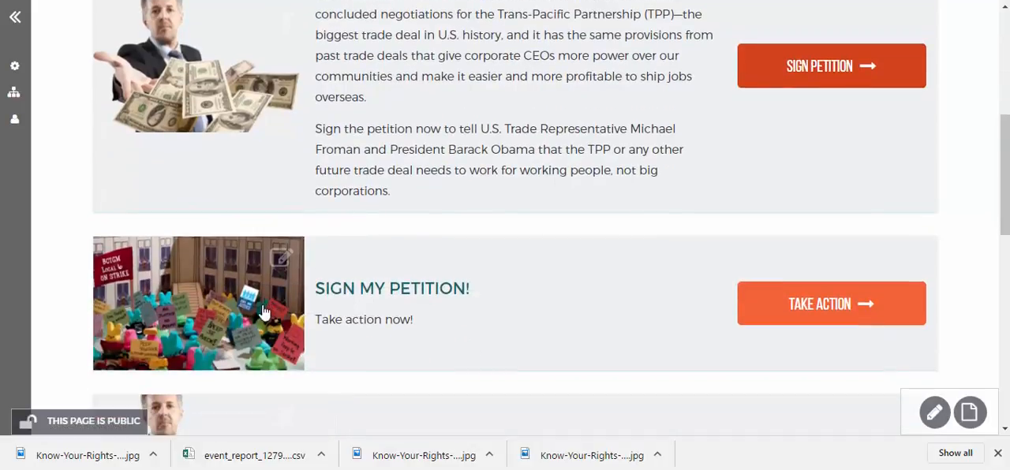
{"action": "scroll", "coordinate": [349, 277], "scroll_direction": "up", "scroll_amount": 2}
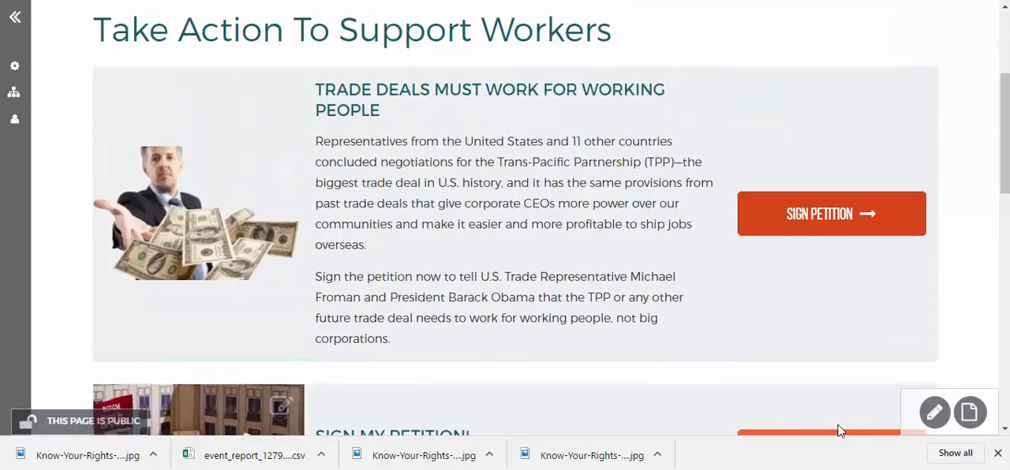
{"action": "left_click", "coordinate": [936, 423]}
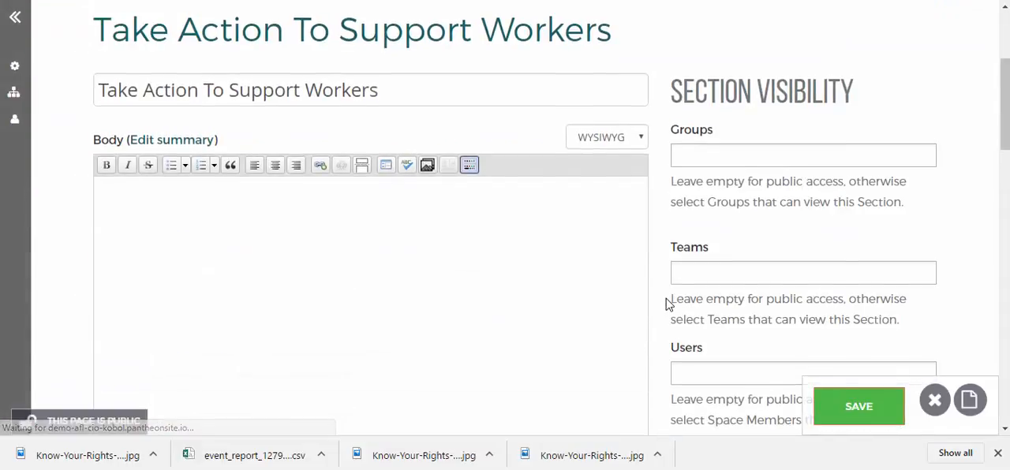
{"action": "scroll", "coordinate": [668, 309], "scroll_direction": "down", "scroll_amount": 5}
{"action": "scroll", "coordinate": [668, 309], "scroll_direction": "up", "scroll_amount": 8}
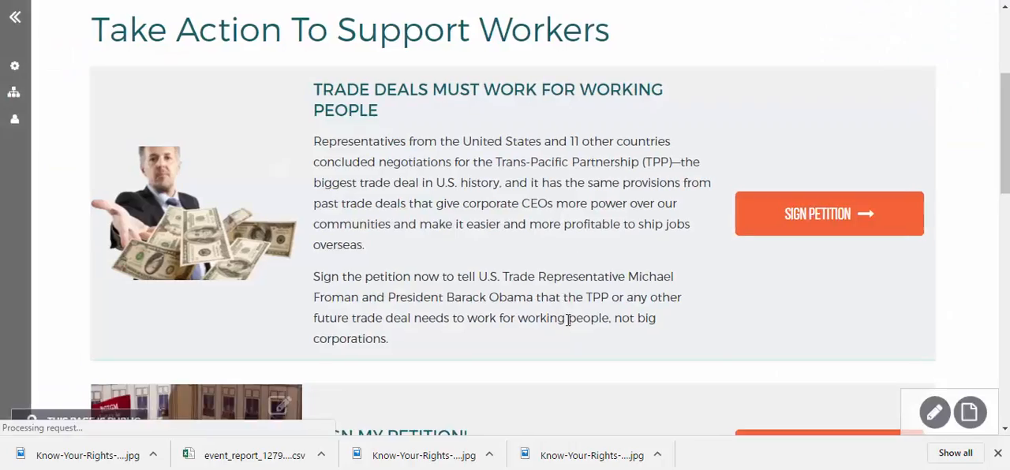
{"action": "mouse_move", "coordinate": [961, 410]}
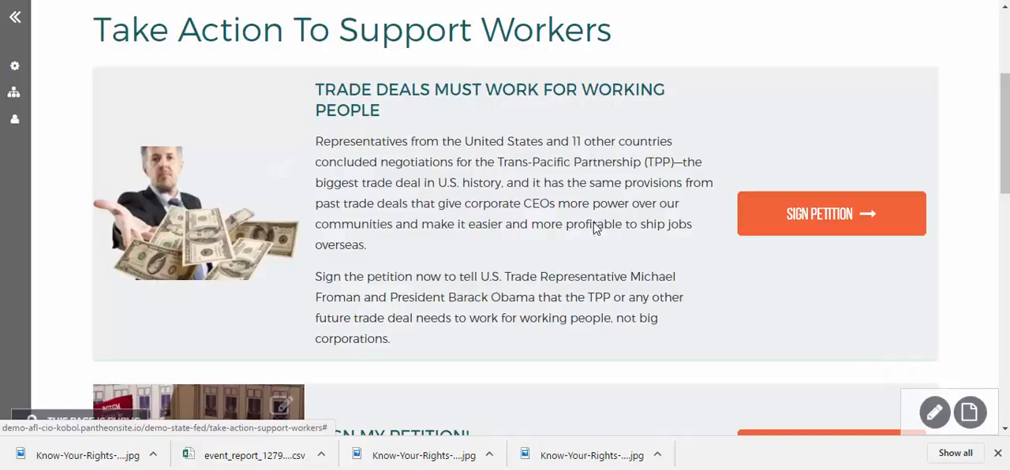
{"action": "scroll", "coordinate": [477, 245], "scroll_direction": "down", "scroll_amount": 4}
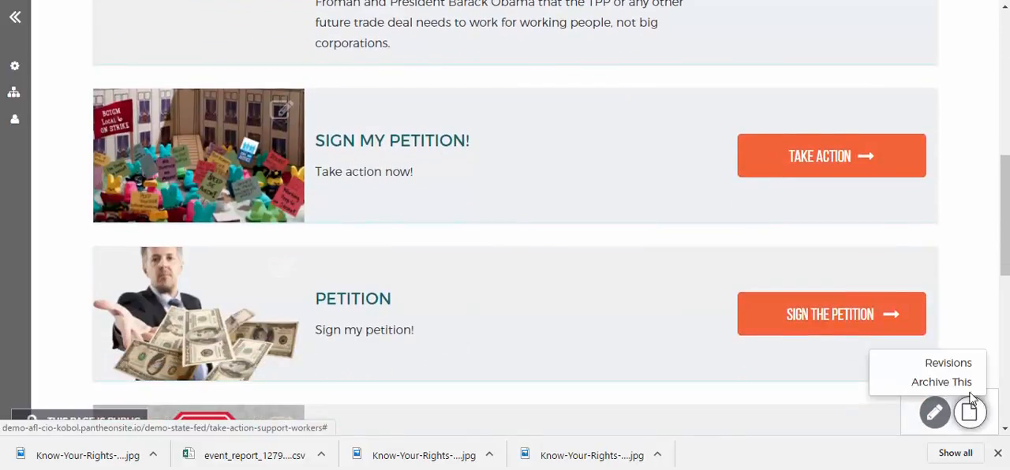
{"action": "scroll", "coordinate": [600, 314], "scroll_direction": "up", "scroll_amount": 4}
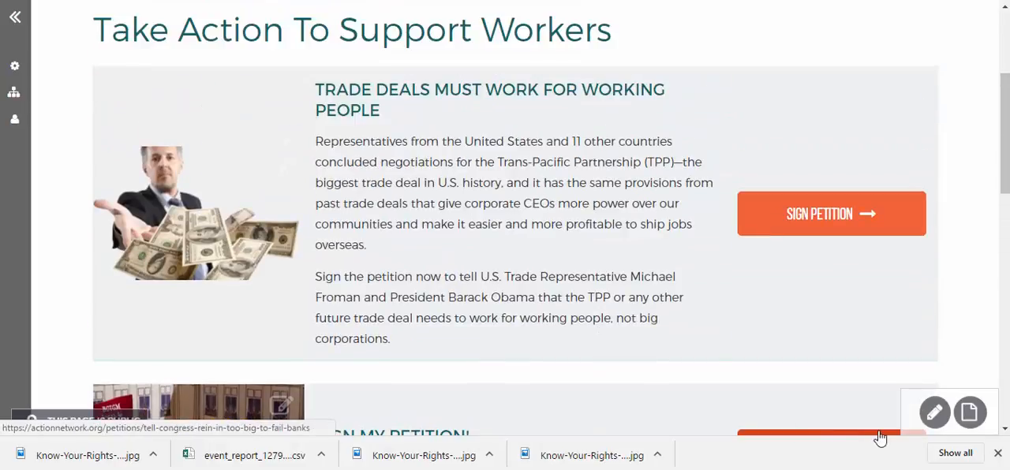
{"action": "mouse_move", "coordinate": [969, 416]}
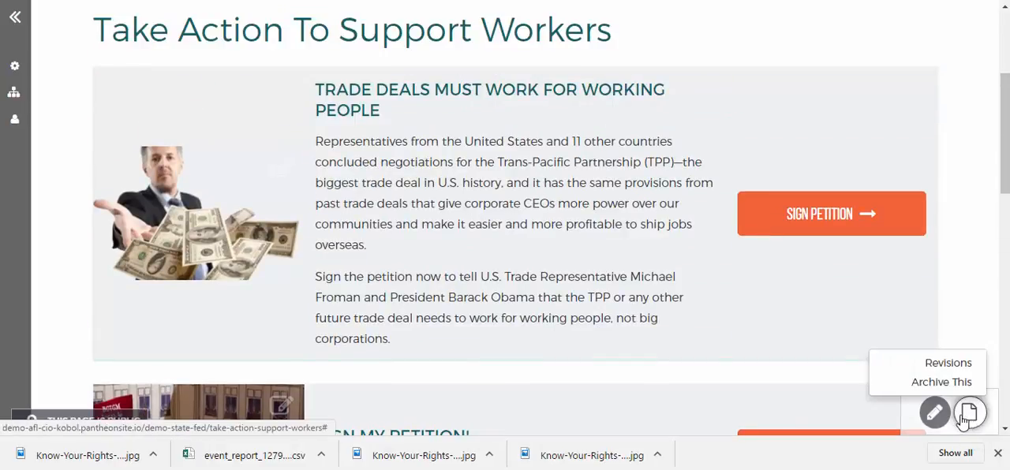
{"action": "scroll", "coordinate": [741, 334], "scroll_direction": "up", "scroll_amount": 3}
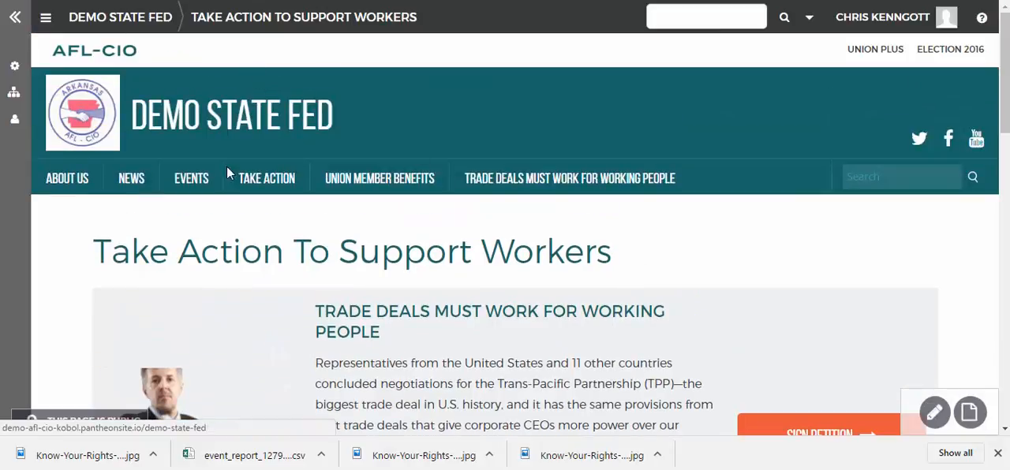
Step: Reload the Take Action page and look over the listed Actions and their individual edit links
{"action": "left_click", "coordinate": [267, 177]}
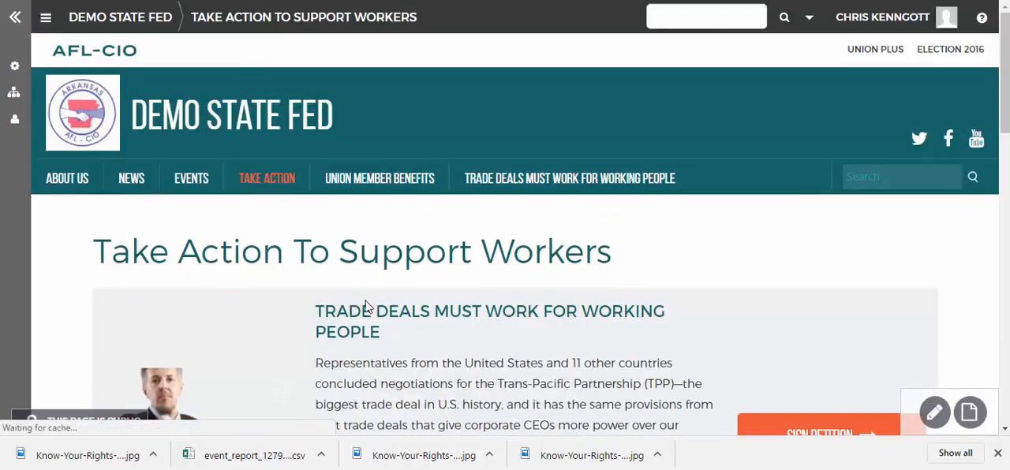
{"action": "scroll", "coordinate": [378, 335], "scroll_direction": "down", "scroll_amount": 6}
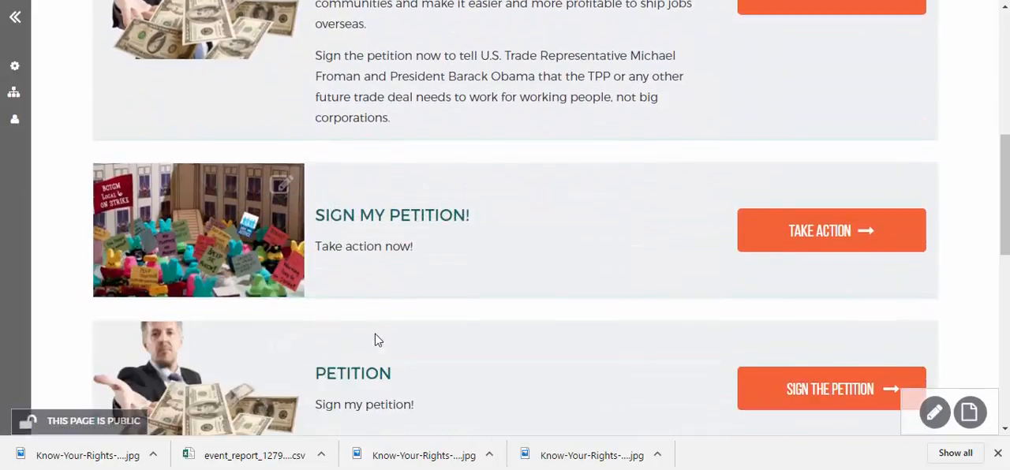
{"action": "scroll", "coordinate": [441, 347], "scroll_direction": "up", "scroll_amount": 4}
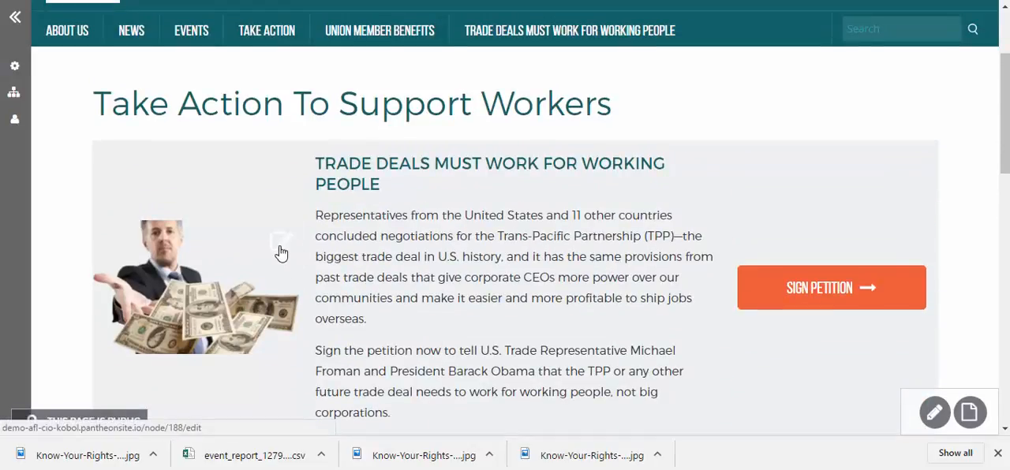
{"action": "scroll", "coordinate": [237, 254], "scroll_direction": "down", "scroll_amount": 3}
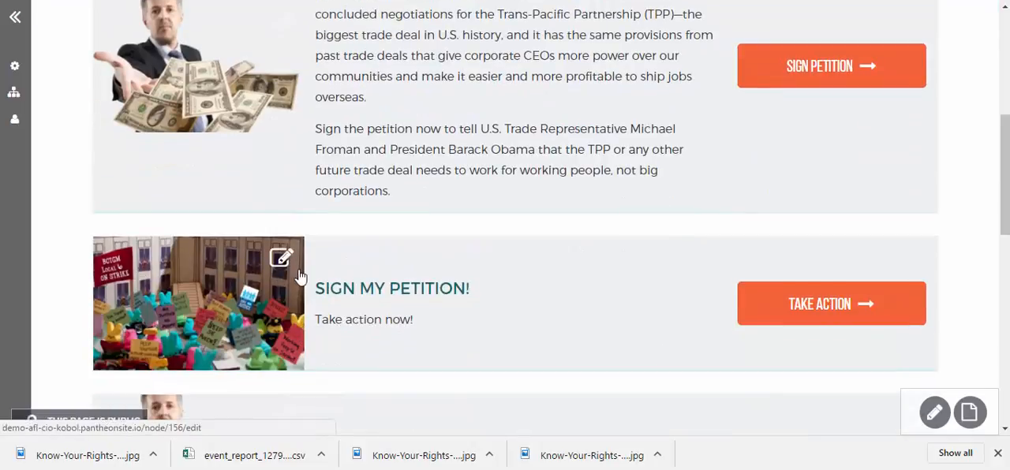
{"action": "scroll", "coordinate": [300, 277], "scroll_direction": "up", "scroll_amount": 2}
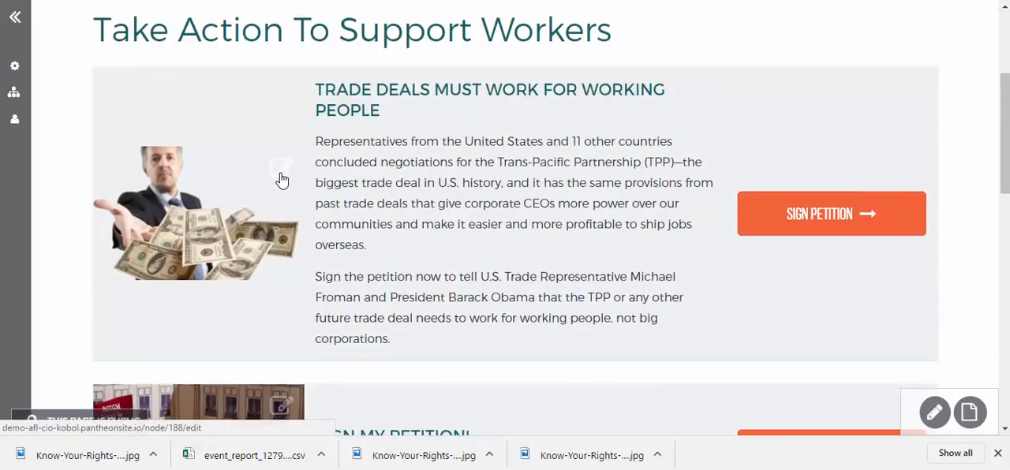
Step: Open the "Trade Deals Must Work for Working People" Action for editing from the list, review its fields and save it
{"action": "left_click", "coordinate": [280, 181]}
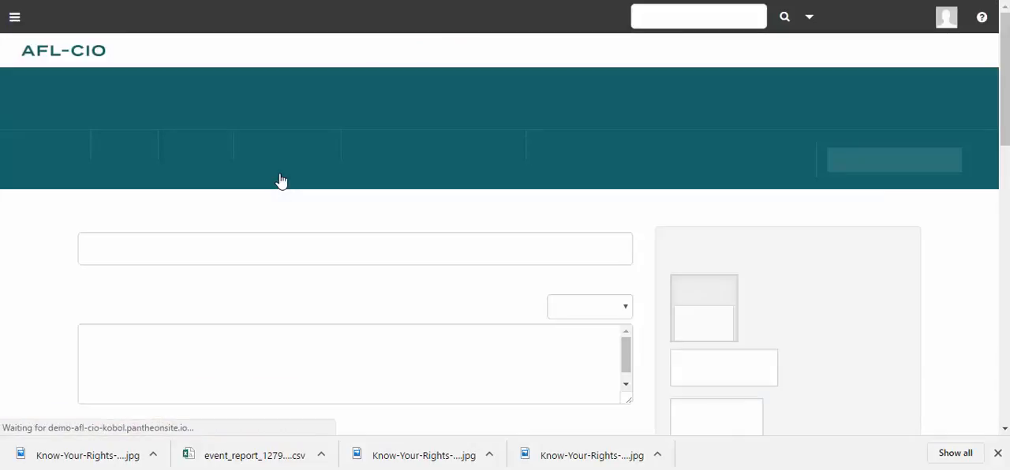
{"action": "scroll", "coordinate": [518, 336], "scroll_direction": "down", "scroll_amount": 2}
{"action": "scroll", "coordinate": [519, 336], "scroll_direction": "down", "scroll_amount": 1}
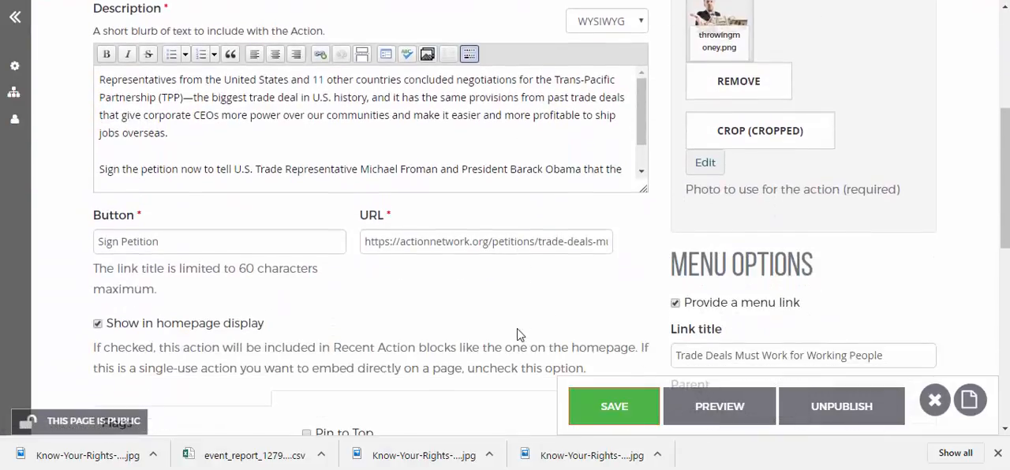
{"action": "scroll", "coordinate": [415, 339], "scroll_direction": "down", "scroll_amount": 1}
{"action": "scroll", "coordinate": [394, 282], "scroll_direction": "up", "scroll_amount": 3}
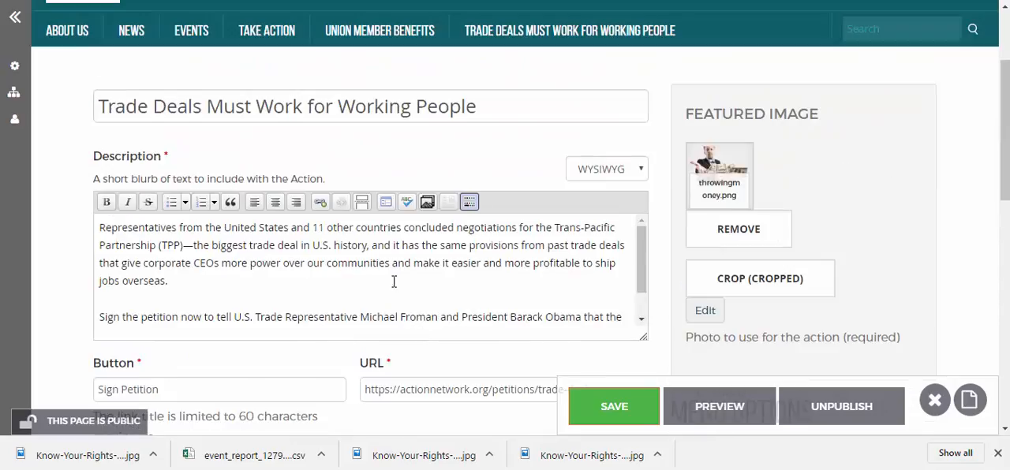
{"action": "left_click", "coordinate": [594, 405]}
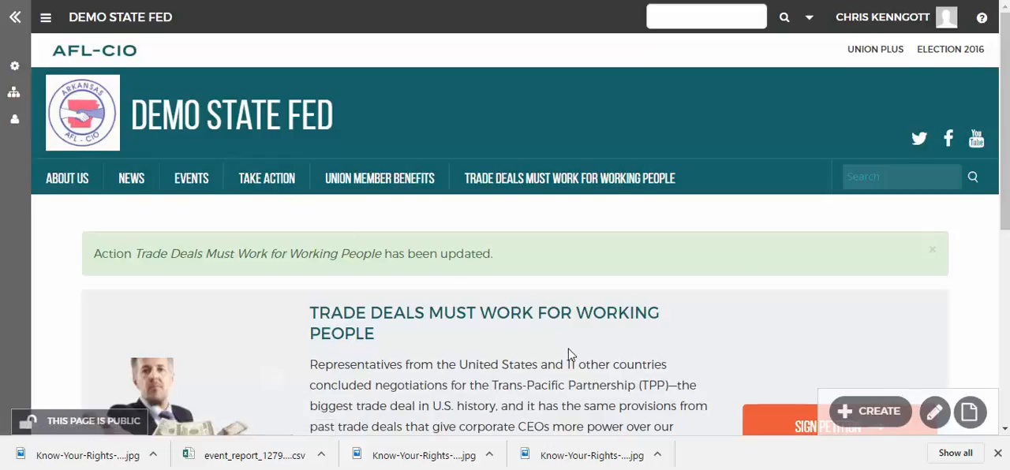
Step: Reopen the saved Action for editing from its own page and go to its menu options
{"action": "scroll", "coordinate": [571, 356], "scroll_direction": "down", "scroll_amount": 2}
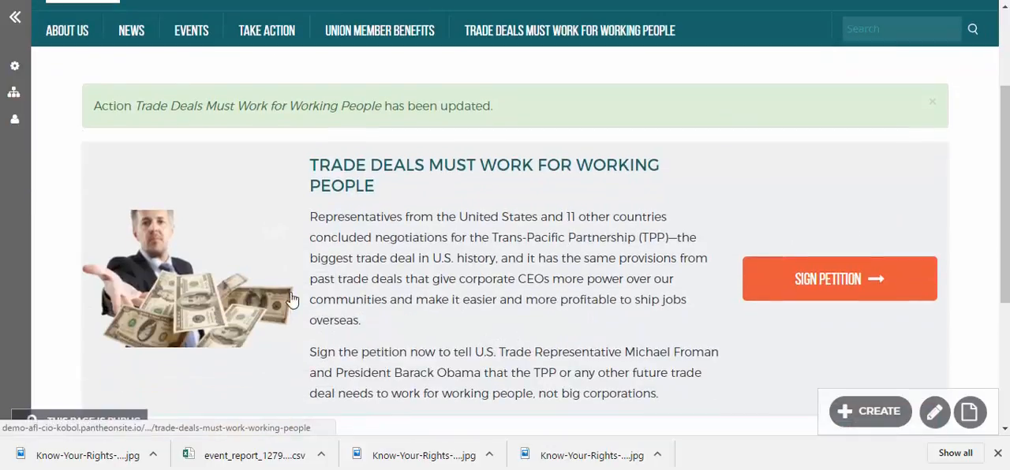
{"action": "left_click", "coordinate": [276, 242]}
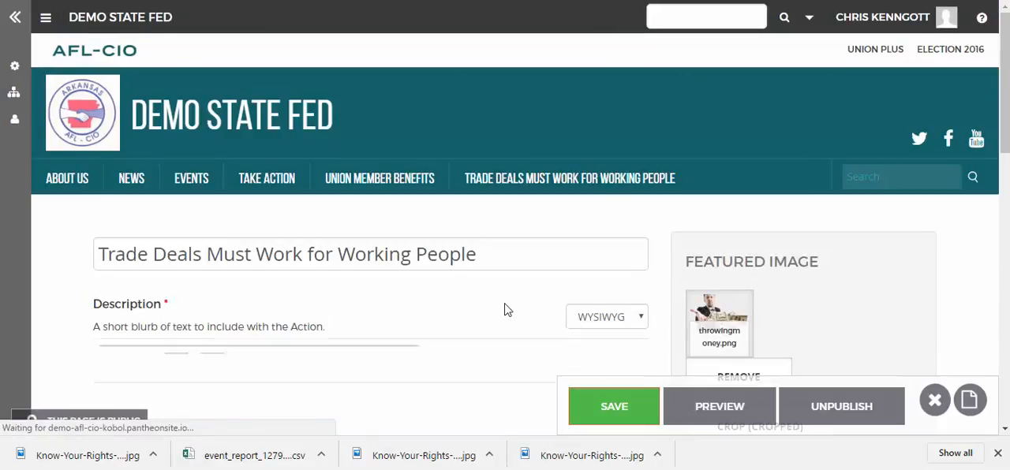
{"action": "scroll", "coordinate": [505, 311], "scroll_direction": "down", "scroll_amount": 2}
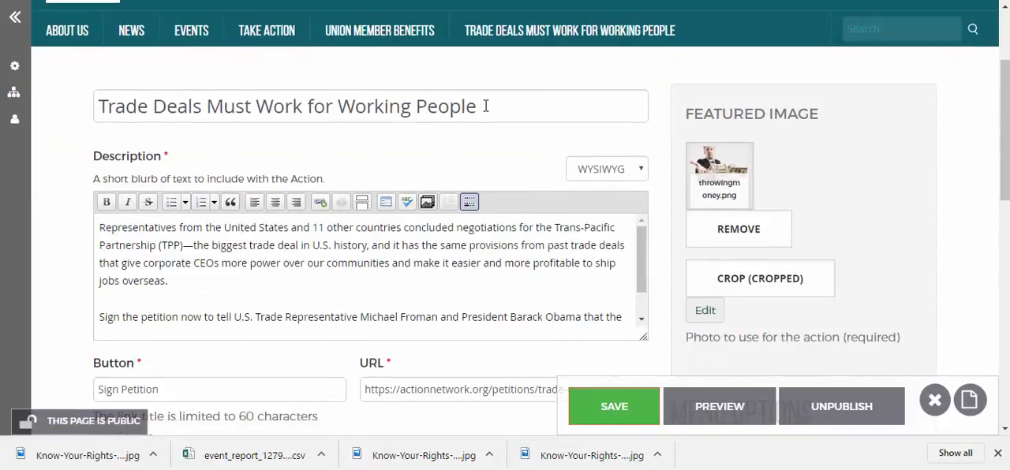
{"action": "scroll", "coordinate": [688, 356], "scroll_direction": "down", "scroll_amount": 4}
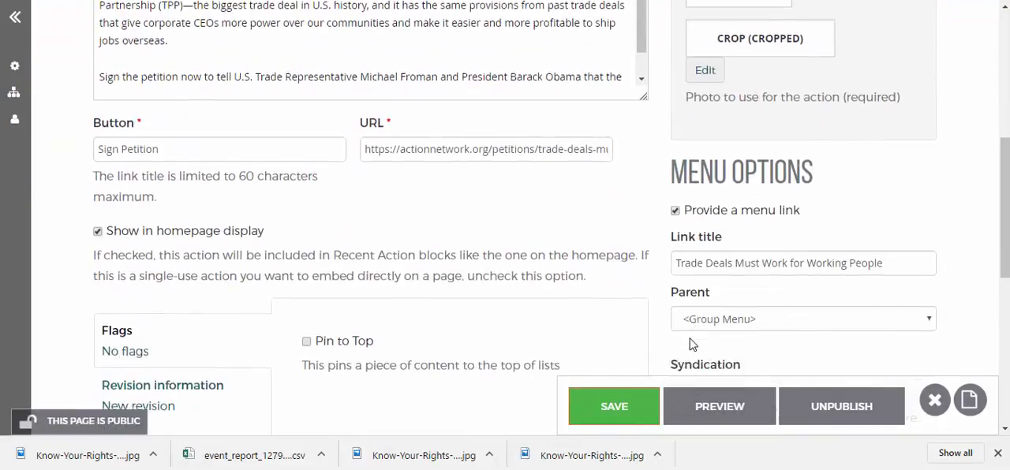
Step: Switch the Action's "Provide a menu link" option off and on repeatedly, ending with it enabled
{"action": "left_click", "coordinate": [676, 157]}
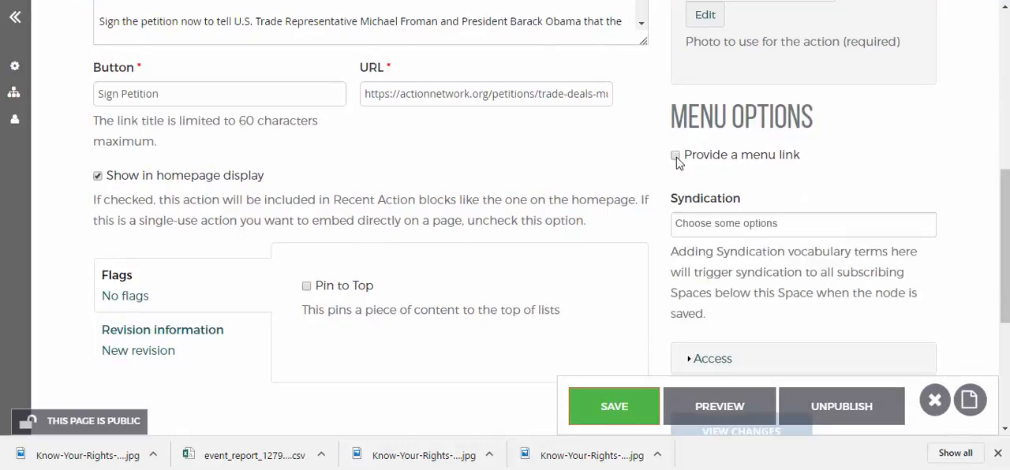
{"action": "left_click", "coordinate": [676, 156]}
{"action": "left_click", "coordinate": [676, 157]}
{"action": "left_click", "coordinate": [676, 156]}
{"action": "left_click", "coordinate": [676, 156]}
{"action": "left_click", "coordinate": [676, 156]}
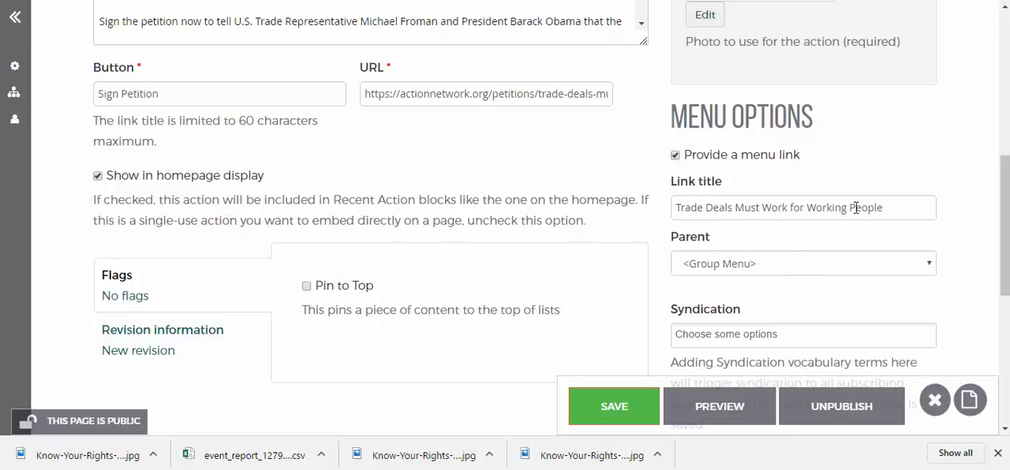
Step: Shorten the menu link title to "Trade Deals", set its parent to Take Action, and save the Action
{"action": "left_click_drag", "start_coordinate": [738, 208], "coordinate": [891, 206]}
{"action": "key", "text": "BackSpace"}
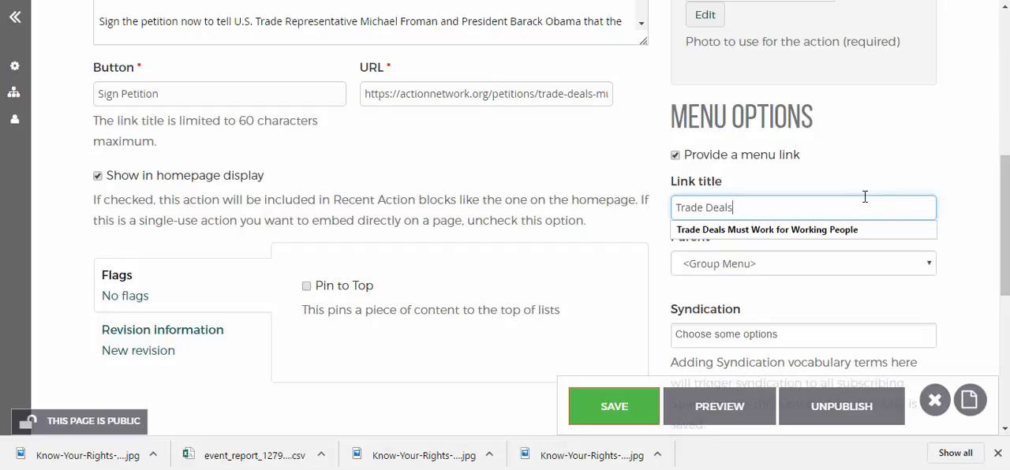
{"action": "left_click", "coordinate": [824, 245]}
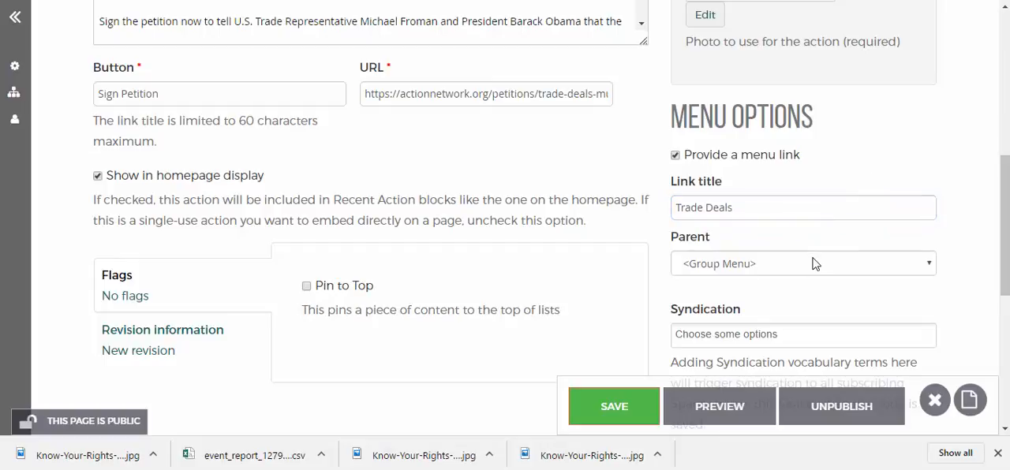
{"action": "left_click", "coordinate": [815, 264]}
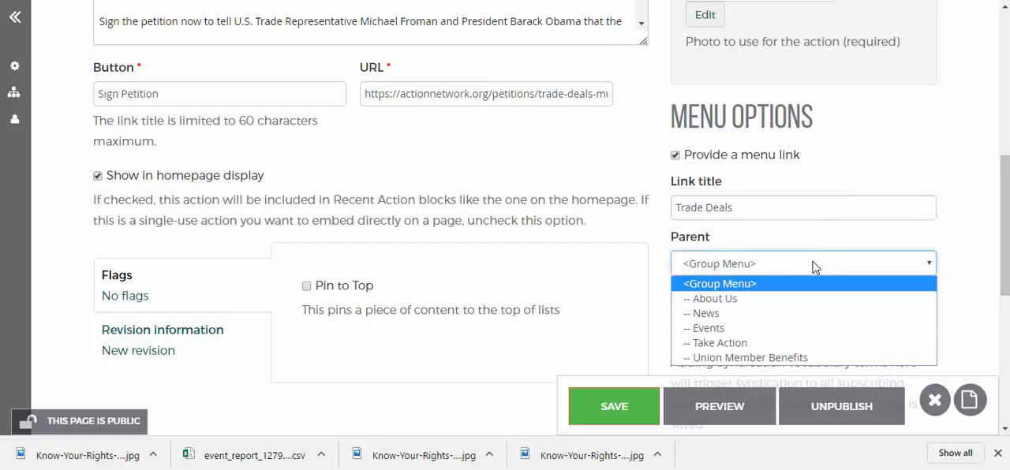
{"action": "left_click", "coordinate": [800, 343]}
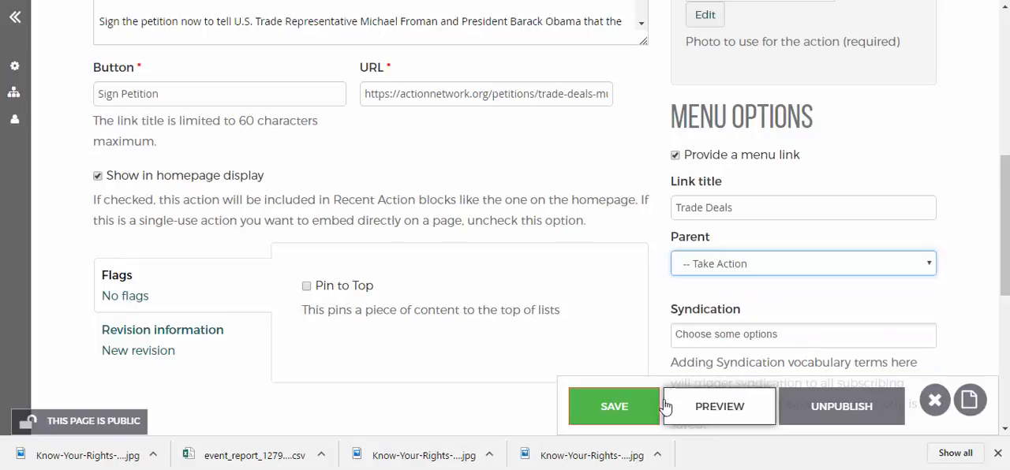
{"action": "left_click", "coordinate": [639, 412]}
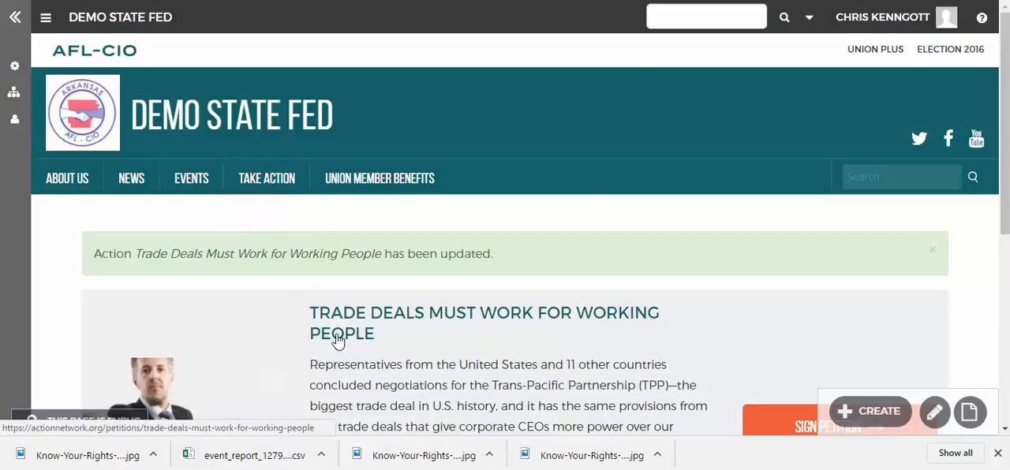
Step: Check the Trade Deals entry under Take Action in the site navigation and open the Take Action page
{"action": "scroll", "coordinate": [348, 331], "scroll_direction": "down", "scroll_amount": 1}
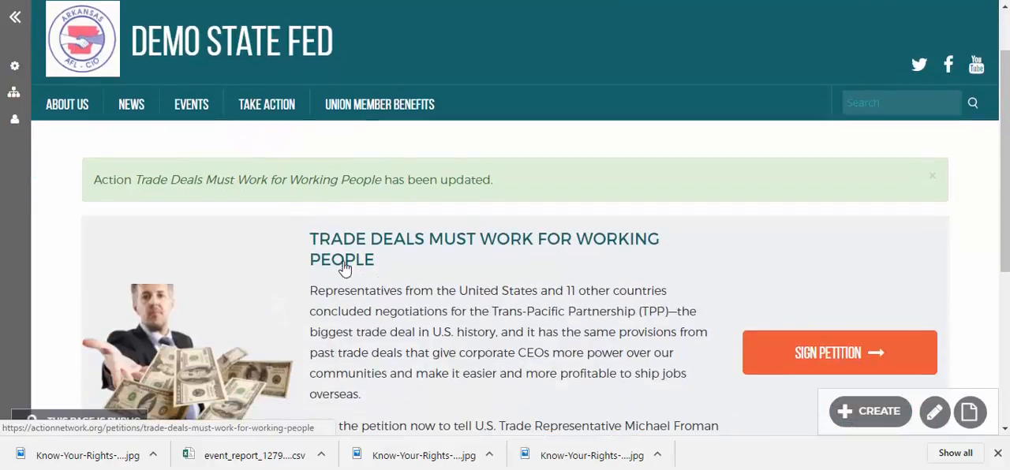
{"action": "mouse_move", "coordinate": [266, 146]}
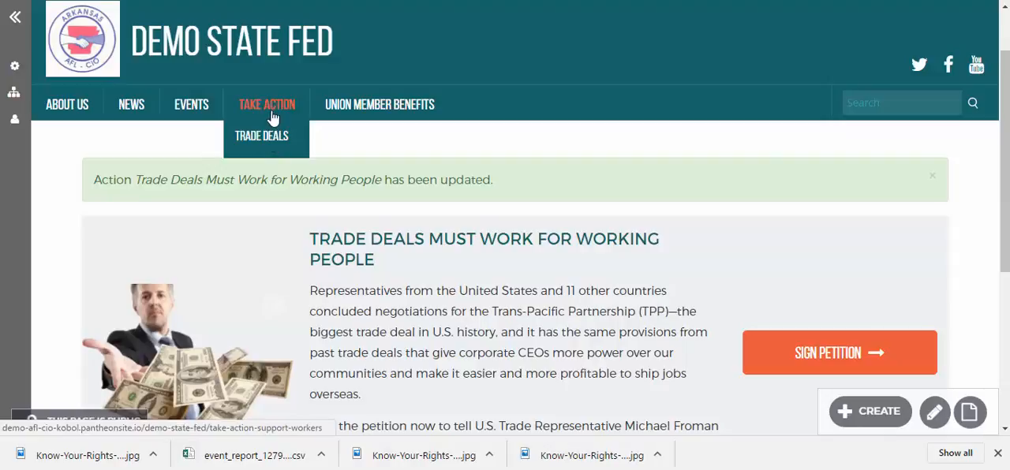
{"action": "left_click", "coordinate": [289, 115]}
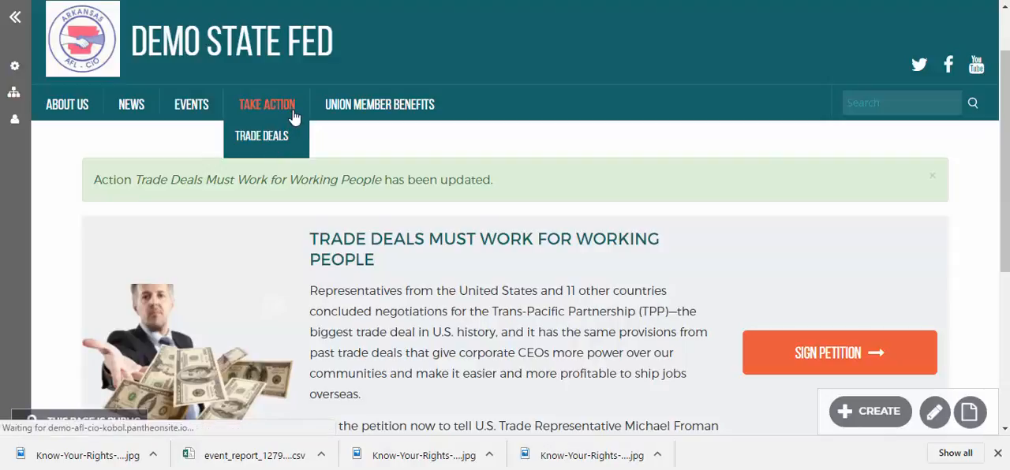
{"action": "mouse_move", "coordinate": [273, 180]}
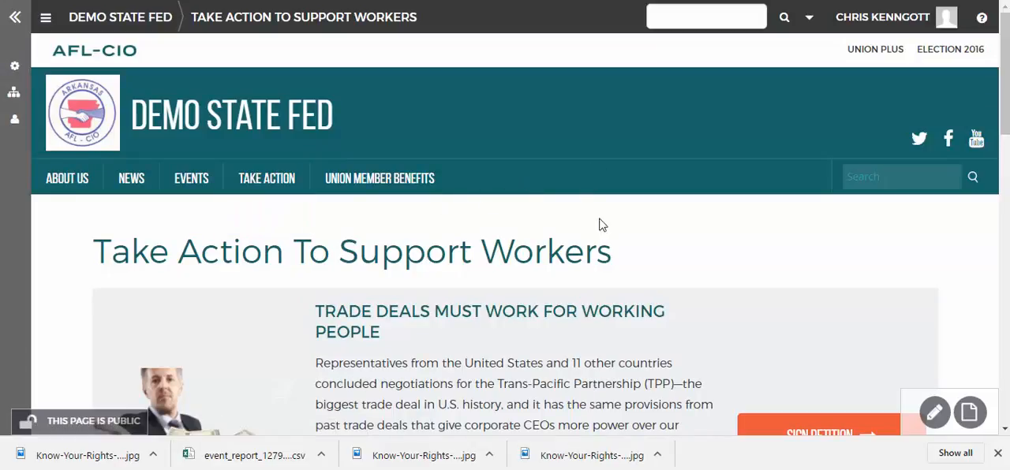
Step: Return to the Demo State Fed homepage and look it over
{"action": "left_click", "coordinate": [380, 179]}
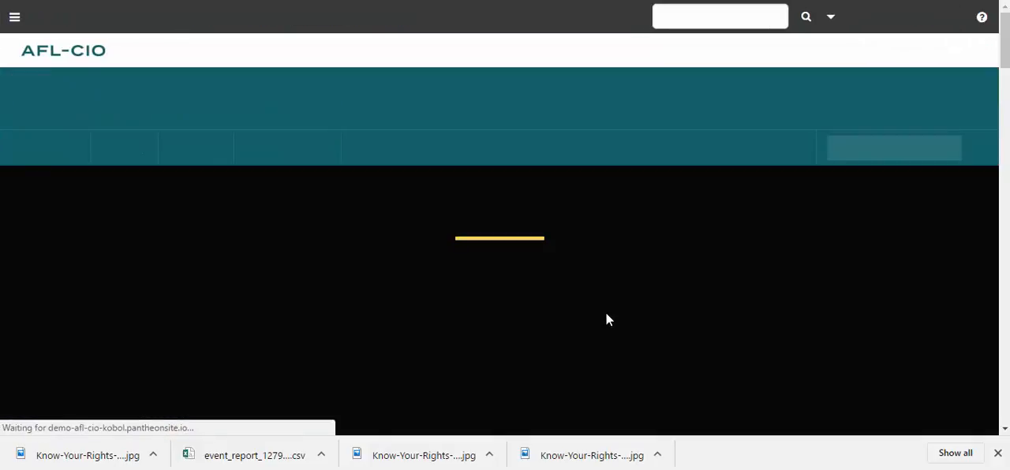
{"action": "scroll", "coordinate": [608, 312], "scroll_direction": "down", "scroll_amount": 3}
{"action": "scroll", "coordinate": [608, 313], "scroll_direction": "up", "scroll_amount": 2}
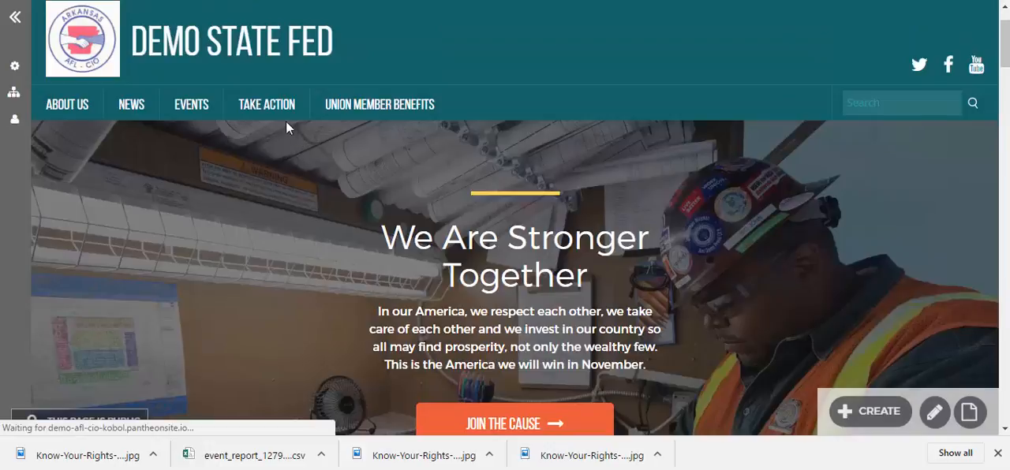
Step: Compare how the Trade Deals petition is displayed in the homepage's Take Action block and on the Take Action page
{"action": "scroll", "coordinate": [512, 249], "scroll_direction": "down", "scroll_amount": 5}
{"action": "scroll", "coordinate": [512, 249], "scroll_direction": "down", "scroll_amount": 10}
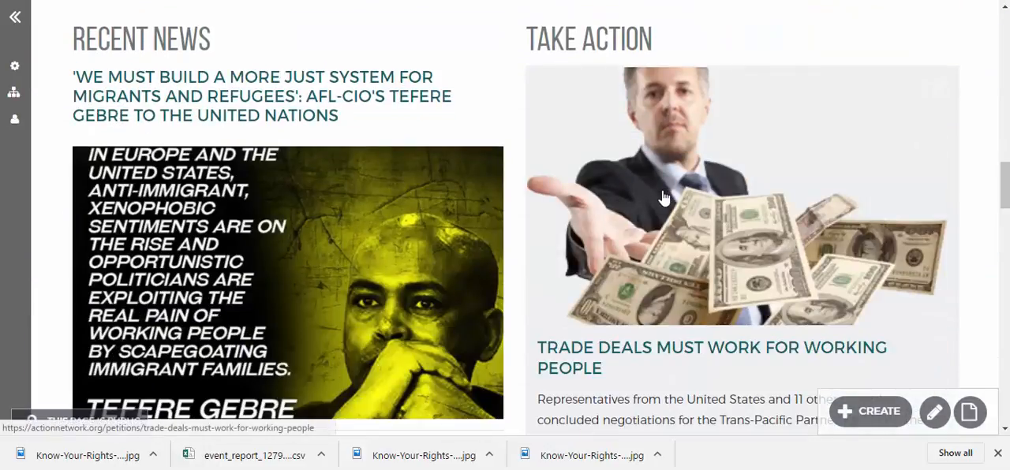
{"action": "scroll", "coordinate": [665, 196], "scroll_direction": "up", "scroll_amount": 10}
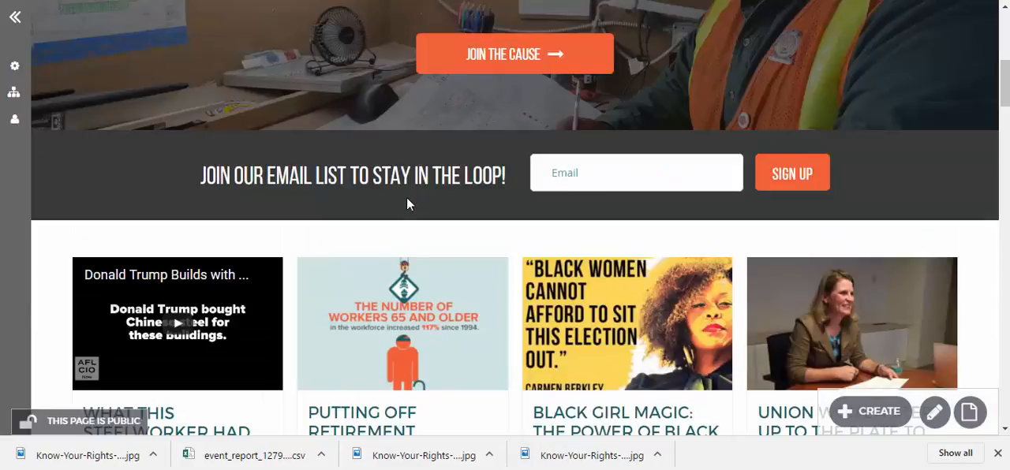
{"action": "scroll", "coordinate": [407, 204], "scroll_direction": "up", "scroll_amount": 4}
{"action": "scroll", "coordinate": [218, 44], "scroll_direction": "up", "scroll_amount": 2}
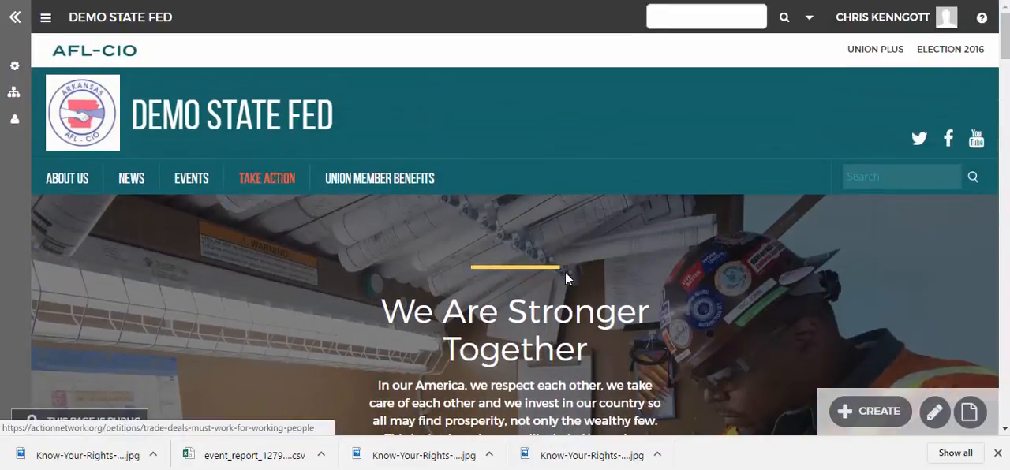
{"action": "scroll", "coordinate": [568, 276], "scroll_direction": "down", "scroll_amount": 3}
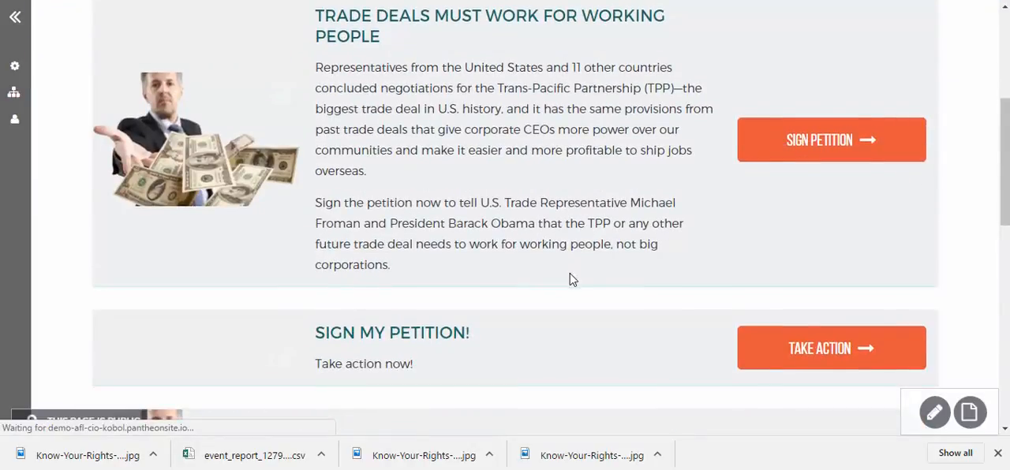
{"action": "scroll", "coordinate": [573, 280], "scroll_direction": "up", "scroll_amount": 3}
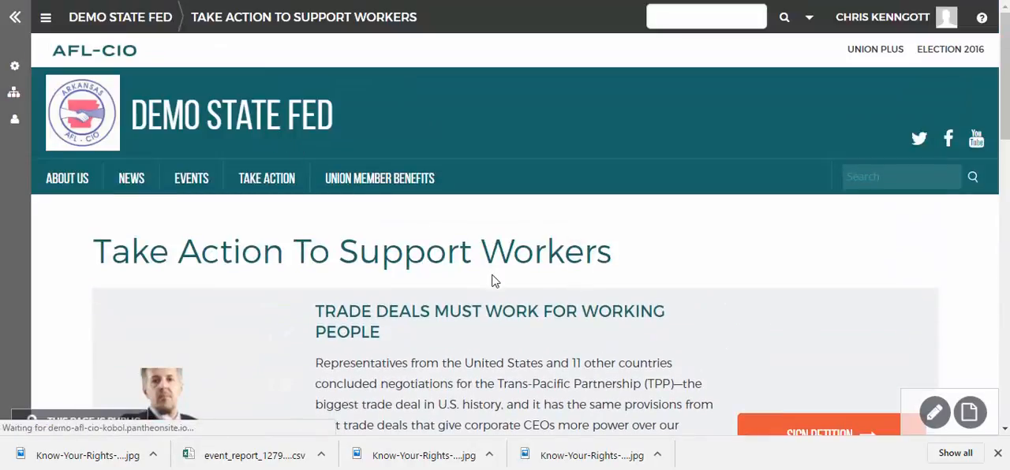
Step: Open the "Trade Deals Must Work for Working People" Action for editing from the homepage's Take Action block
{"action": "scroll", "coordinate": [718, 323], "scroll_direction": "down", "scroll_amount": 5}
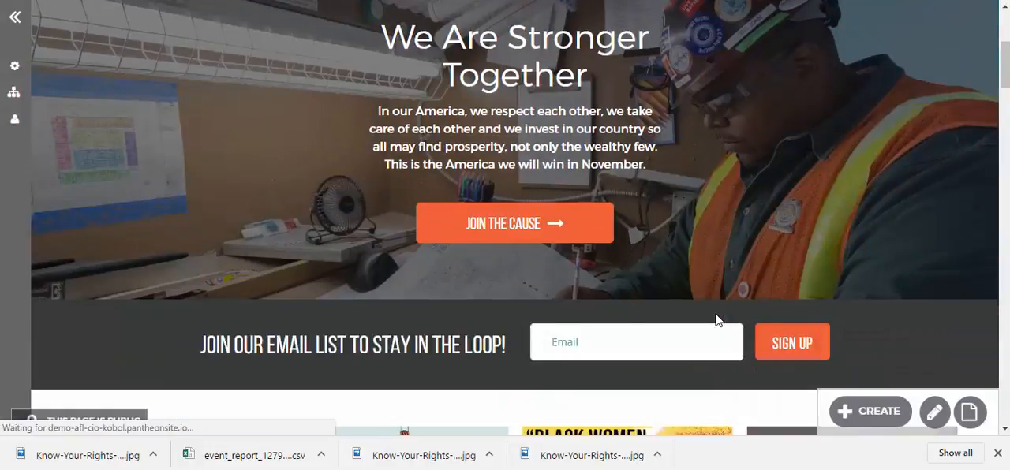
{"action": "scroll", "coordinate": [717, 330], "scroll_direction": "down", "scroll_amount": 6}
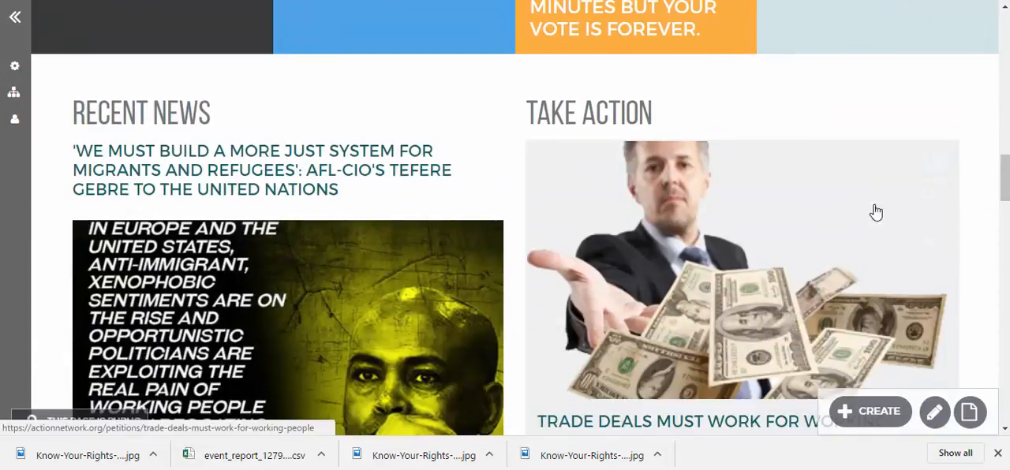
{"action": "scroll", "coordinate": [821, 239], "scroll_direction": "down", "scroll_amount": 5}
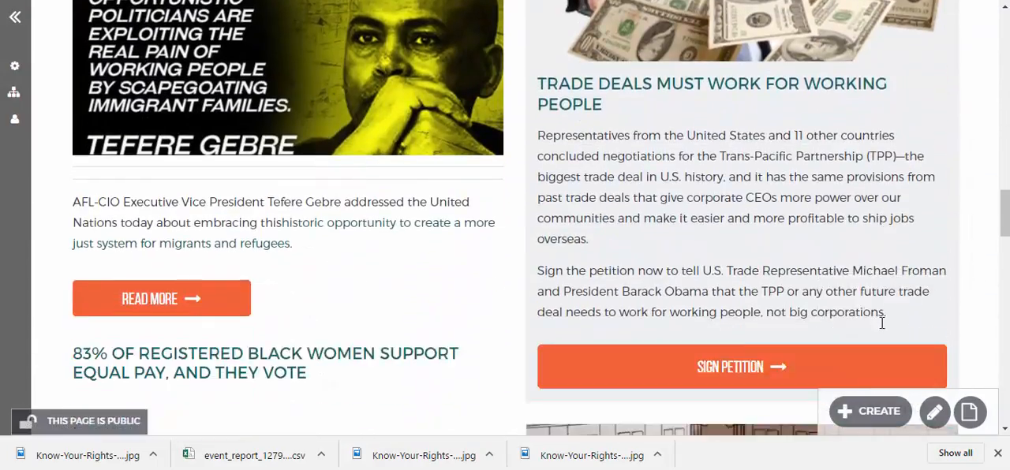
{"action": "scroll", "coordinate": [821, 318], "scroll_direction": "up", "scroll_amount": 2}
{"action": "scroll", "coordinate": [892, 276], "scroll_direction": "up", "scroll_amount": 3}
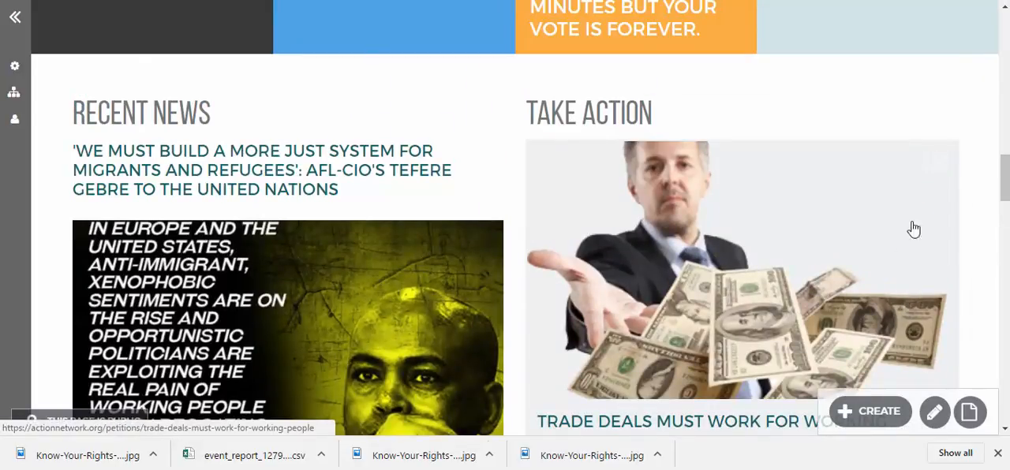
{"action": "left_click", "coordinate": [944, 170]}
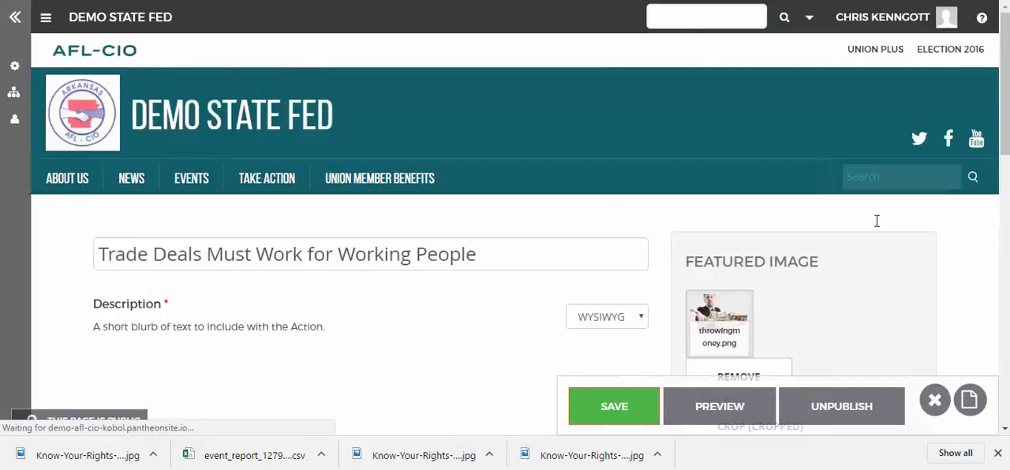
Step: View the available Syndication options in the Action's edit form and close the list without choosing one
{"action": "scroll", "coordinate": [861, 242], "scroll_direction": "down", "scroll_amount": 4}
{"action": "scroll", "coordinate": [861, 241], "scroll_direction": "down", "scroll_amount": 2}
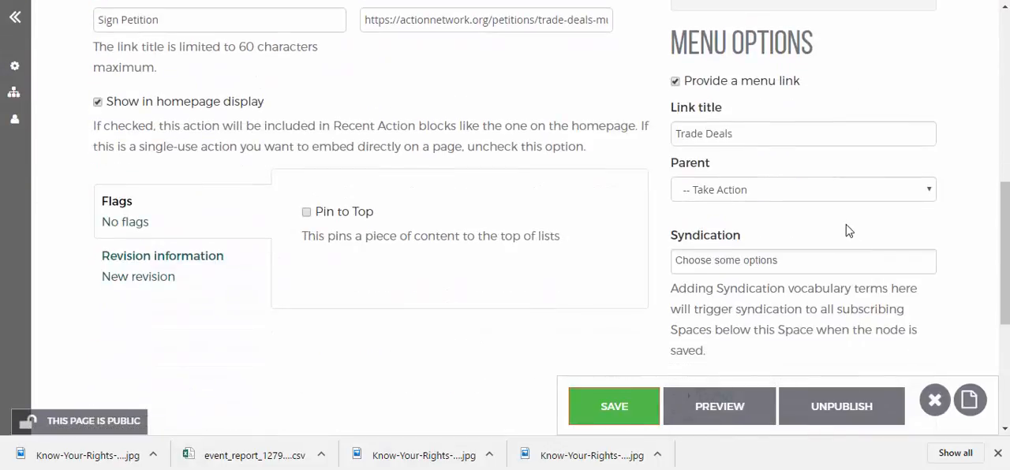
{"action": "left_click", "coordinate": [729, 258]}
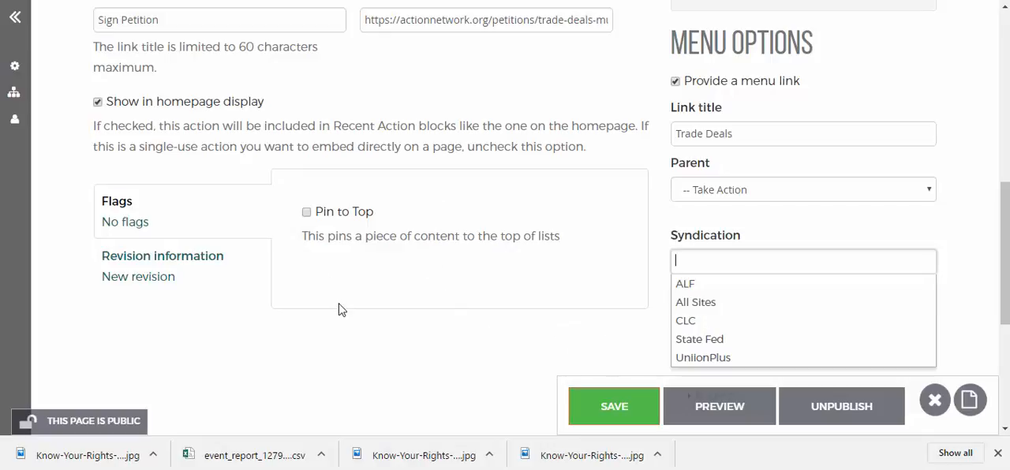
{"action": "left_click", "coordinate": [371, 352]}
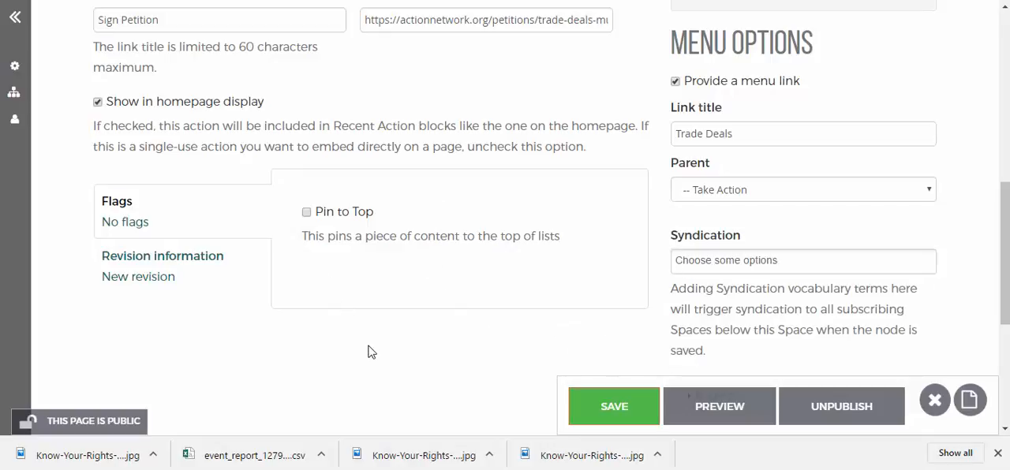
Step: Enable Pin to Top for the Trade Deals Action and save it
{"action": "left_click", "coordinate": [307, 213]}
{"action": "scroll", "coordinate": [424, 276], "scroll_direction": "up", "scroll_amount": 9}
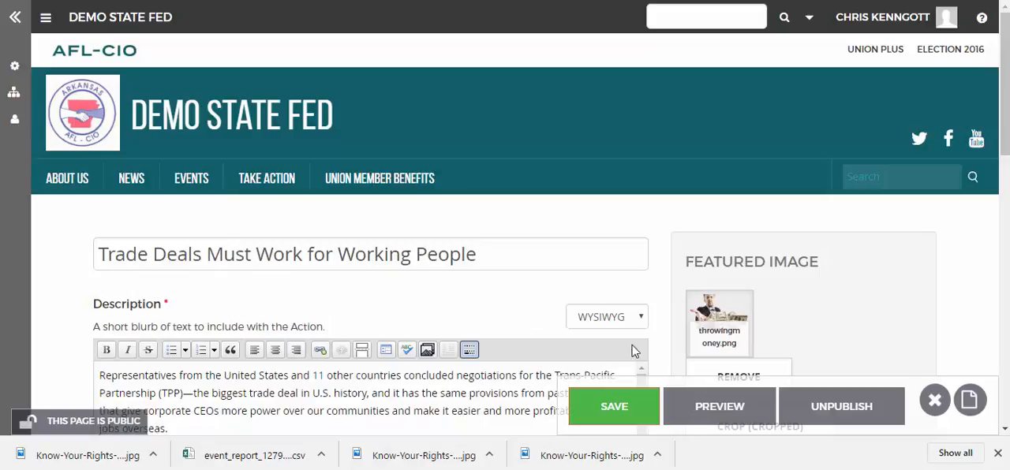
{"action": "left_click", "coordinate": [624, 406]}
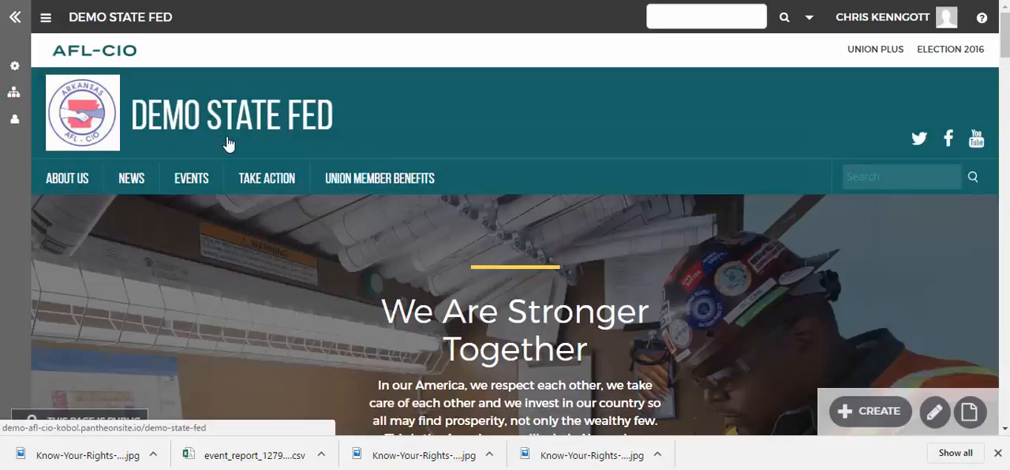
Step: Open the UnionHall help site from the homepage and read its welcome text and list of videos
{"action": "mouse_move", "coordinate": [267, 175]}
{"action": "scroll", "coordinate": [279, 231], "scroll_direction": "down", "scroll_amount": 2}
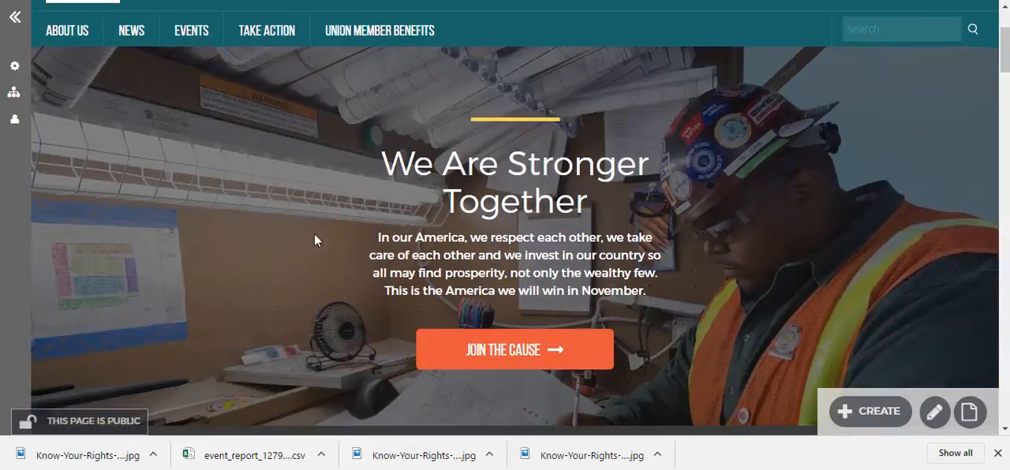
{"action": "scroll", "coordinate": [317, 75], "scroll_direction": "up", "scroll_amount": 2}
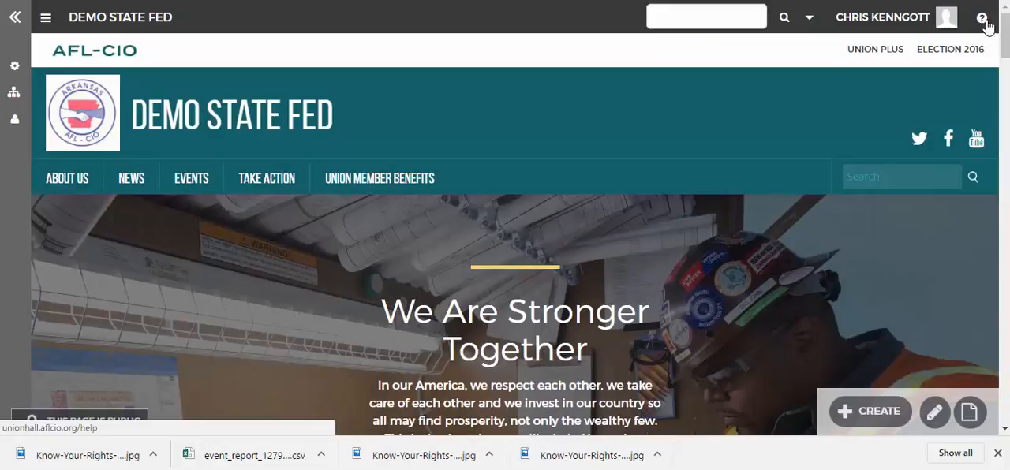
{"action": "left_click", "coordinate": [983, 24]}
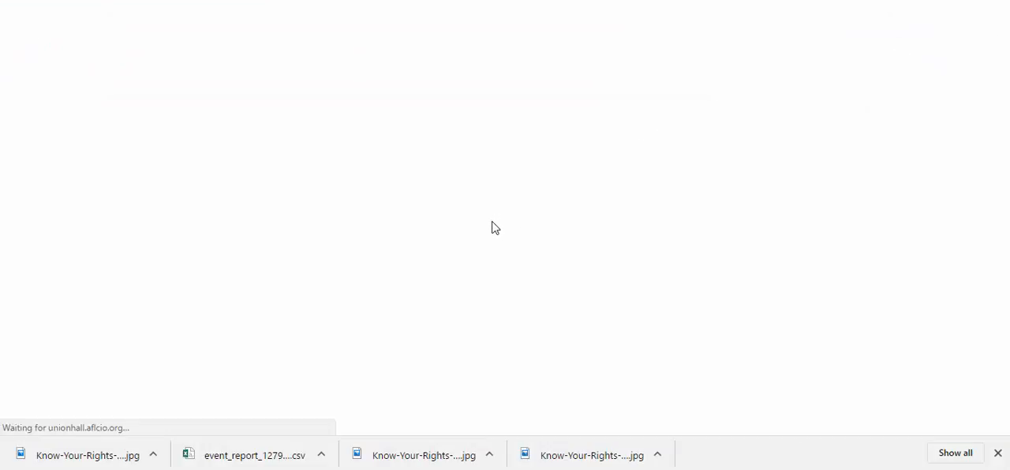
{"action": "scroll", "coordinate": [505, 265], "scroll_direction": "down", "scroll_amount": 3}
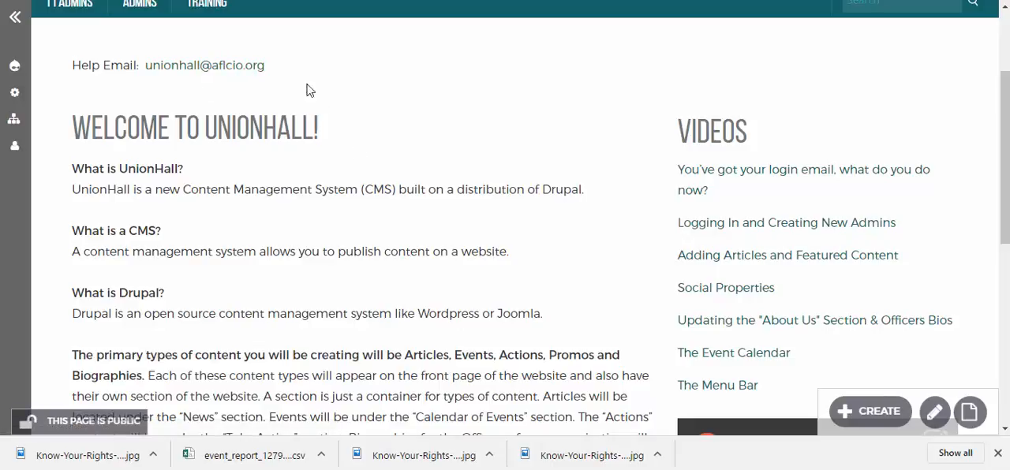
{"action": "scroll", "coordinate": [355, 161], "scroll_direction": "down", "scroll_amount": 1}
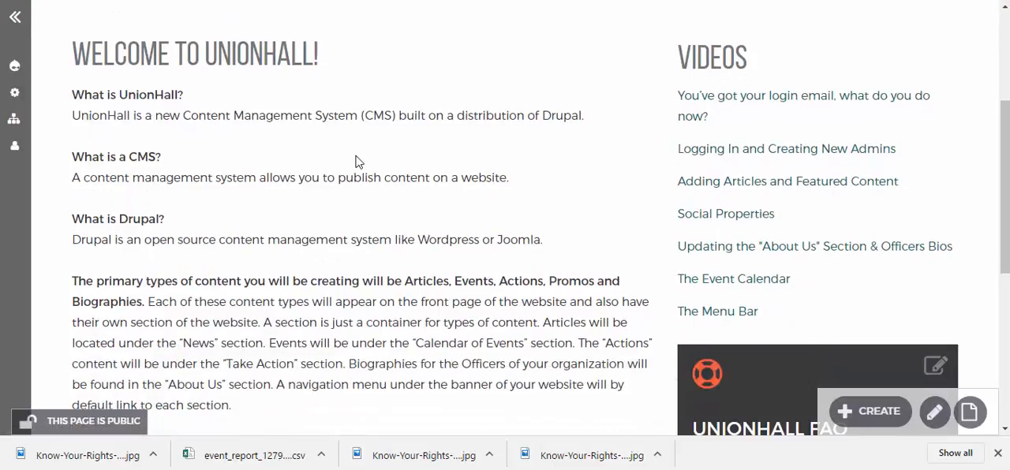
Step: Look through the guide topics listed under Admins and T1 Admins on the help site
{"action": "scroll", "coordinate": [355, 162], "scroll_direction": "up", "scroll_amount": 3}
{"action": "mouse_move", "coordinate": [141, 155]}
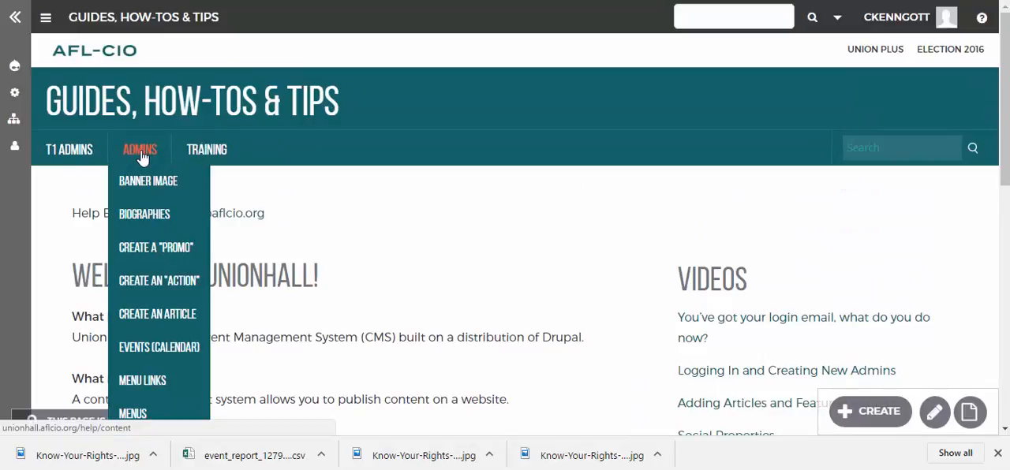
{"action": "mouse_move", "coordinate": [69, 152]}
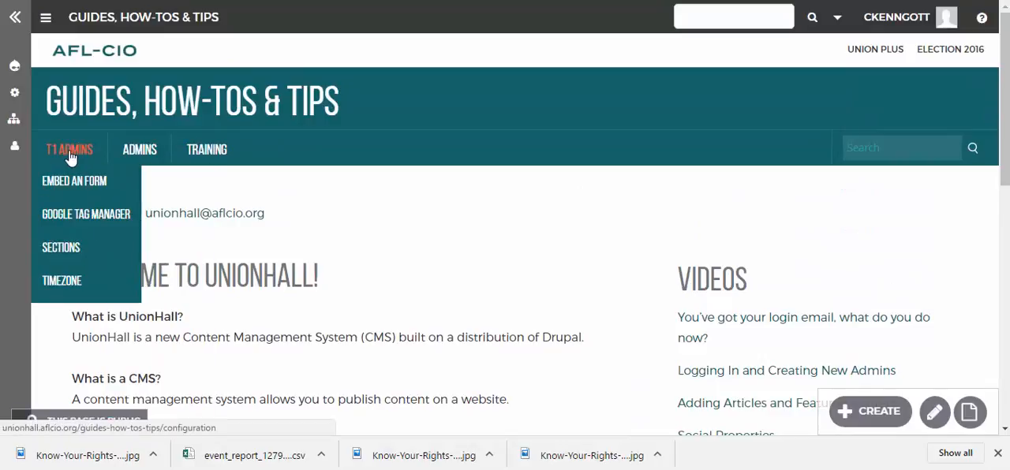
Step: Open the Training page and look over the UnionHall webinar calendar and training videos
{"action": "left_click", "coordinate": [209, 150]}
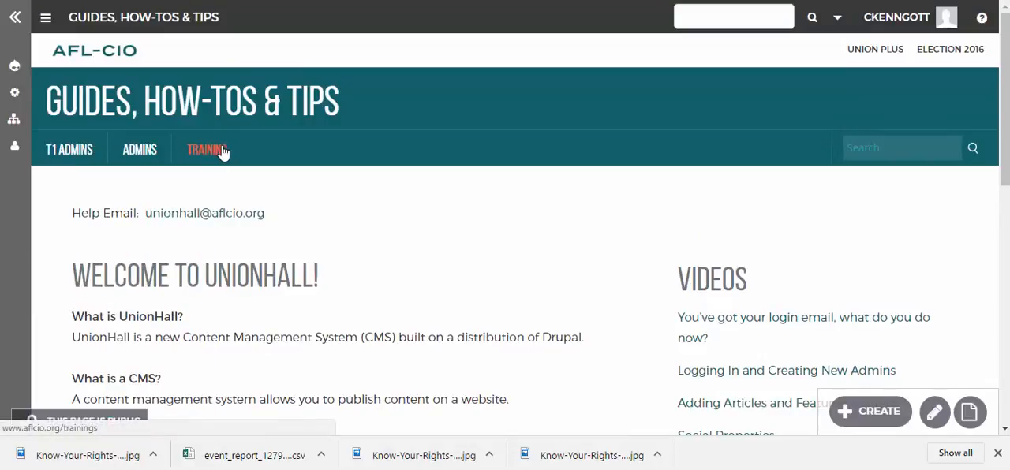
{"action": "scroll", "coordinate": [458, 264], "scroll_direction": "down", "scroll_amount": 4}
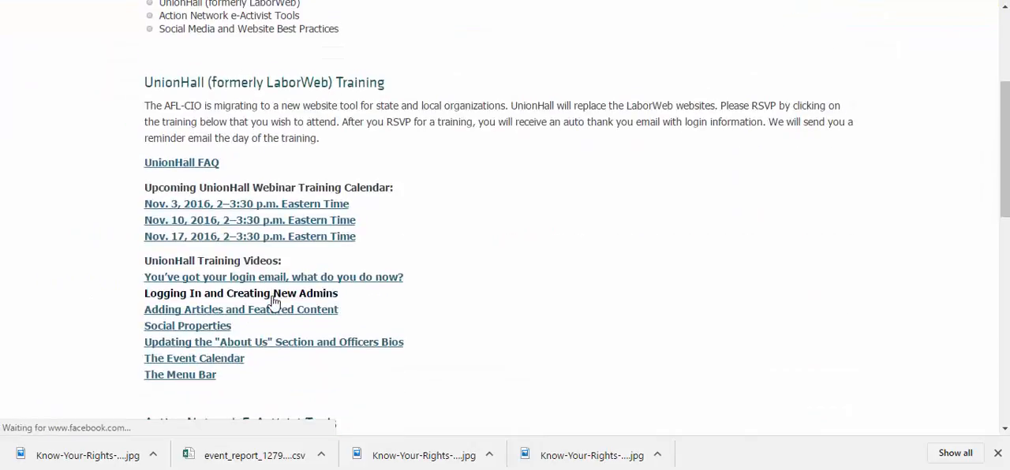
{"action": "scroll", "coordinate": [255, 165], "scroll_direction": "up", "scroll_amount": 1}
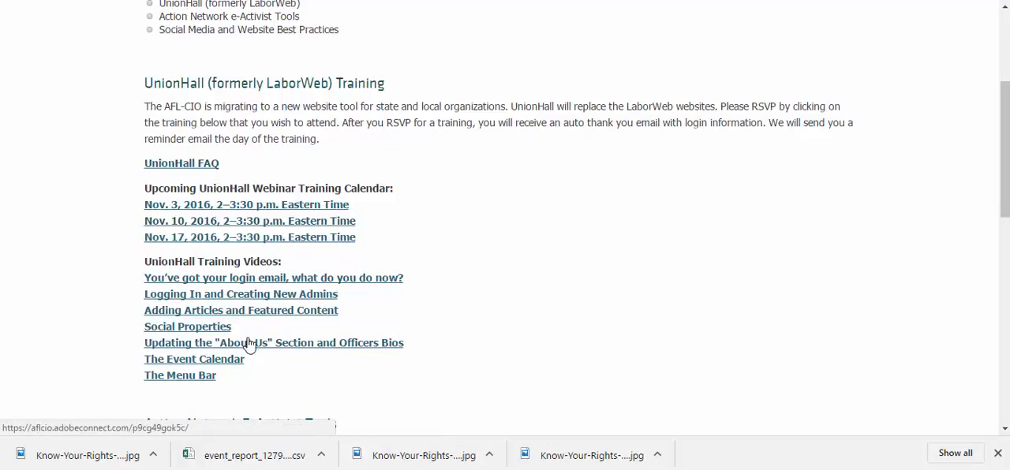
{"action": "scroll", "coordinate": [429, 371], "scroll_direction": "up", "scroll_amount": 3}
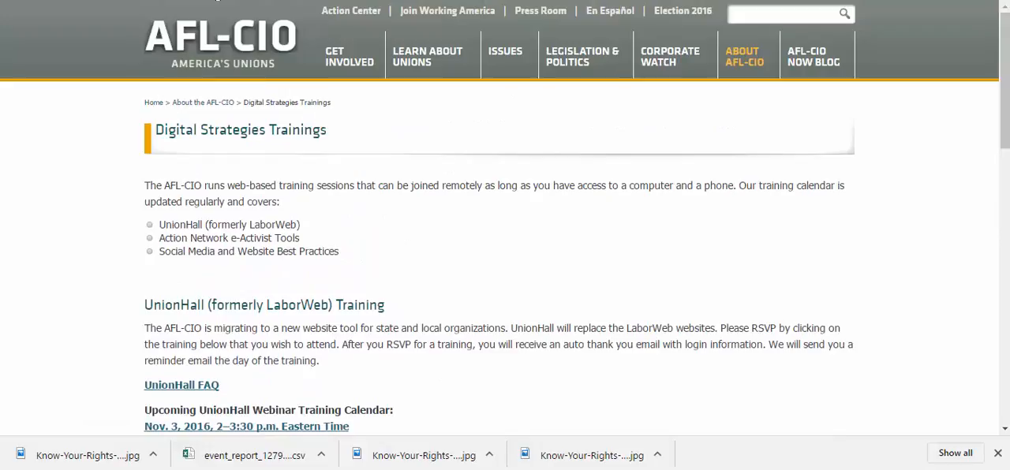